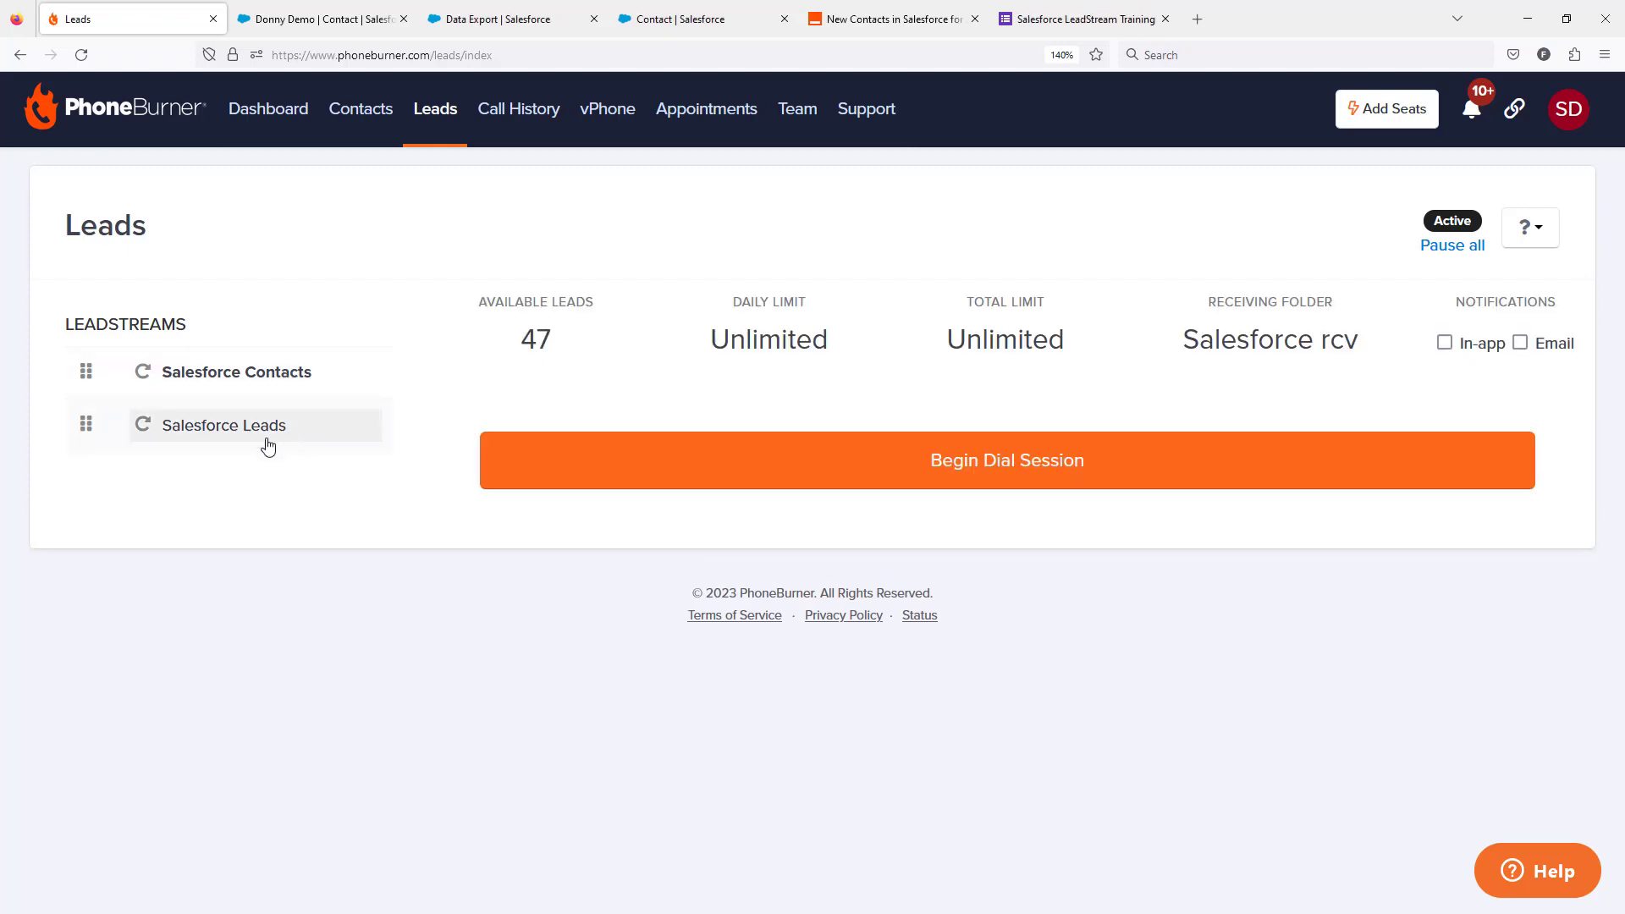
Step: Check the Salesforce Leads leadstream, and begin a dial session from the Salesforce Contacts leadstream
click(267, 446)
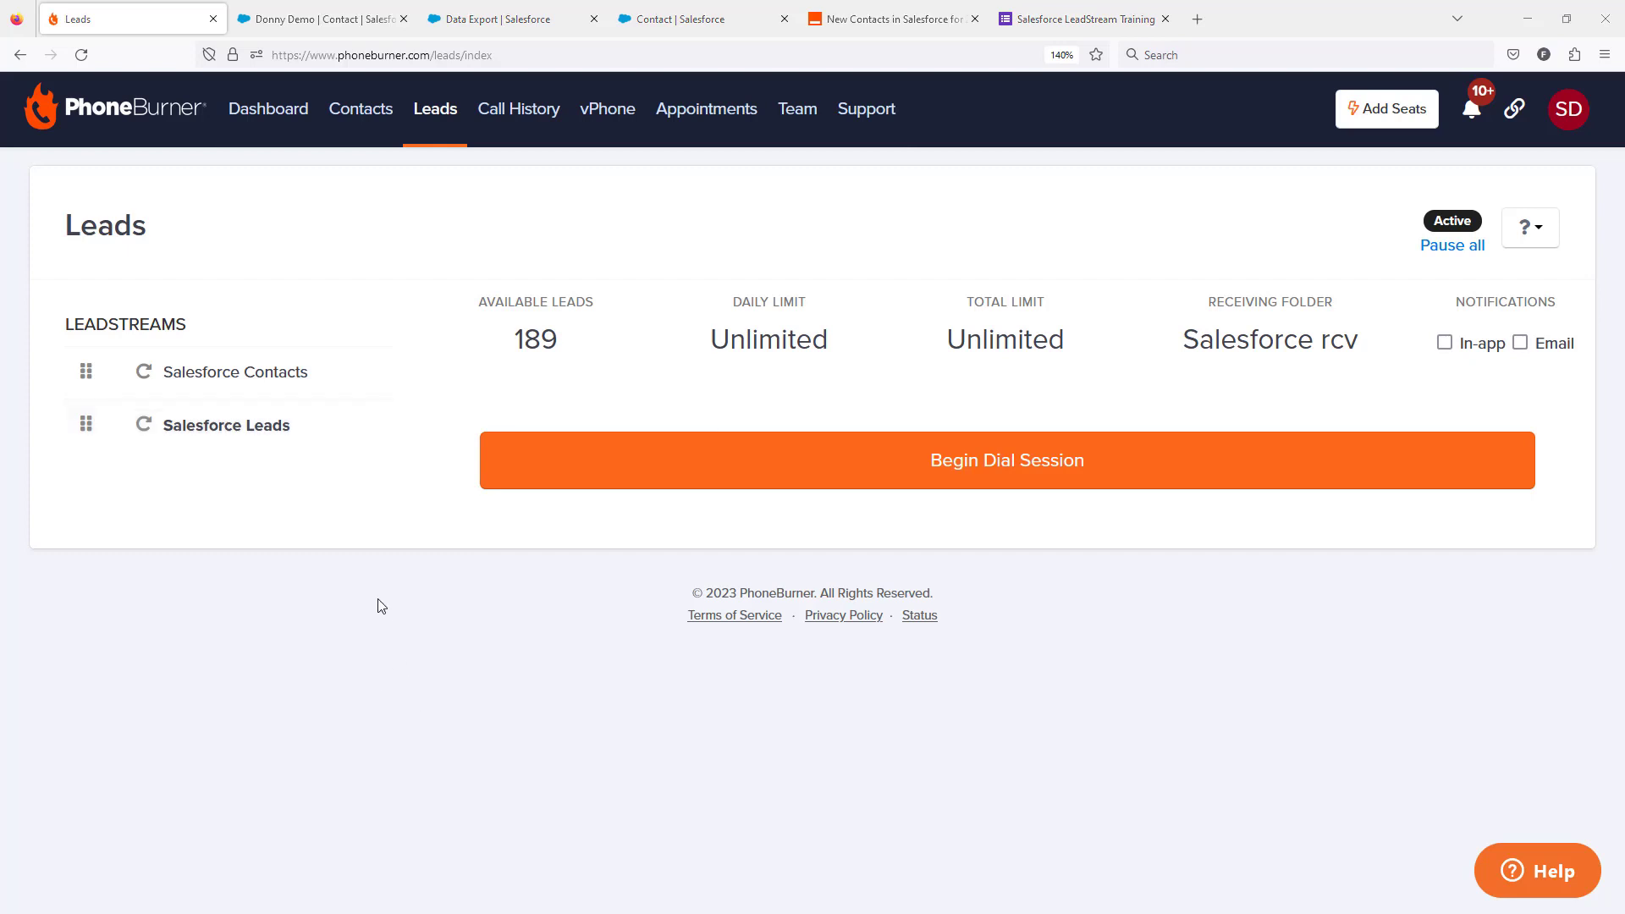
click(306, 382)
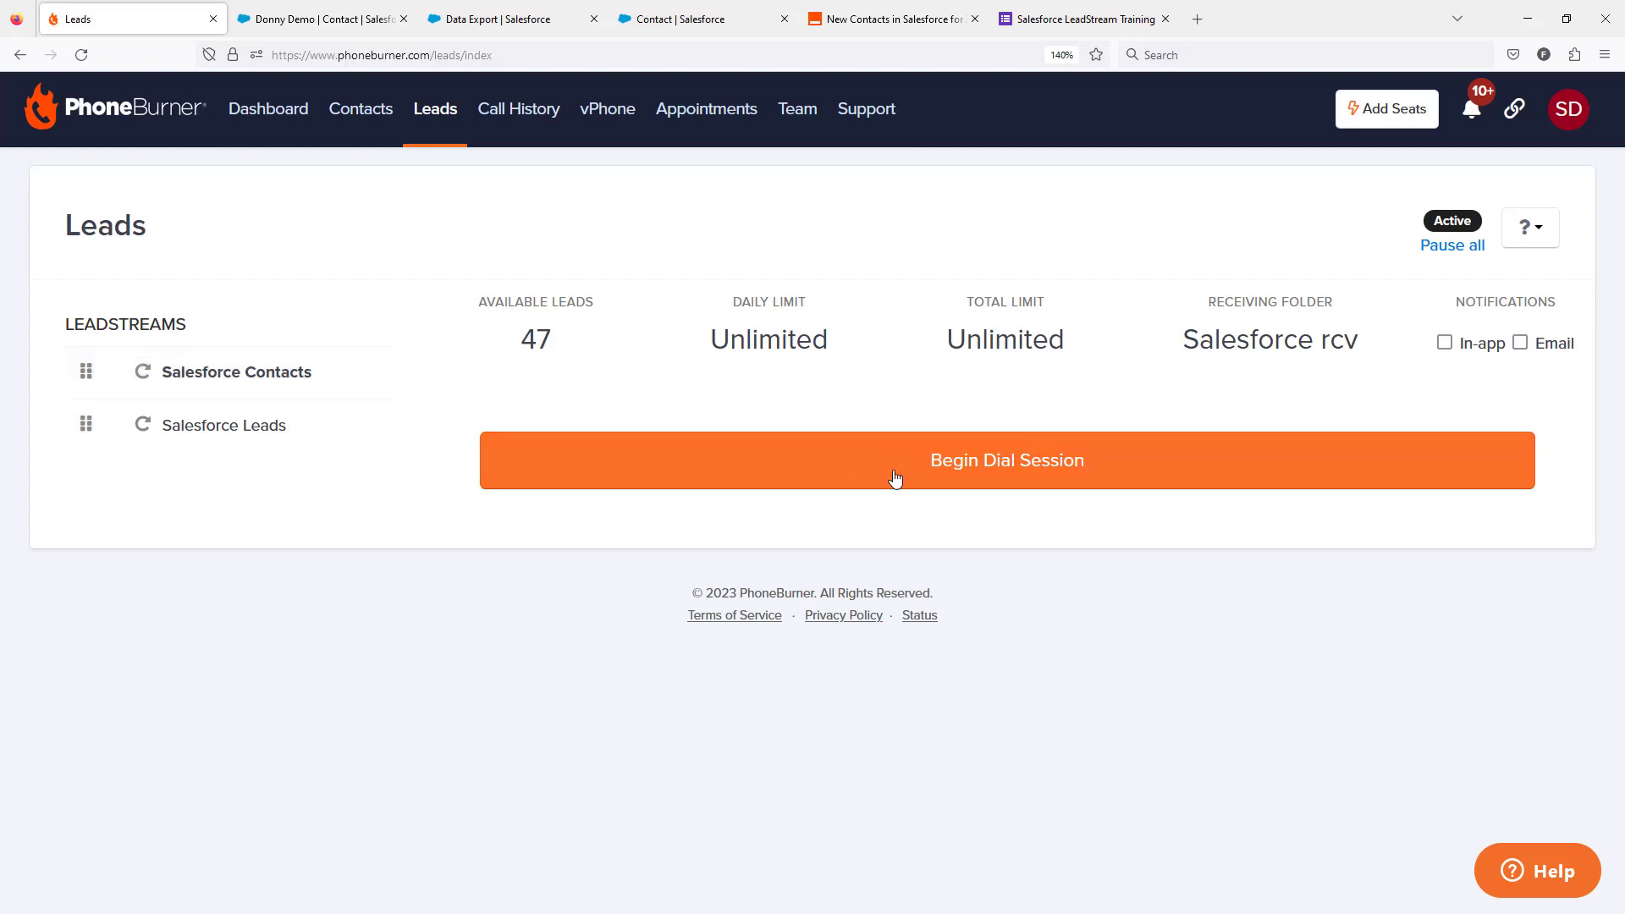
click(961, 473)
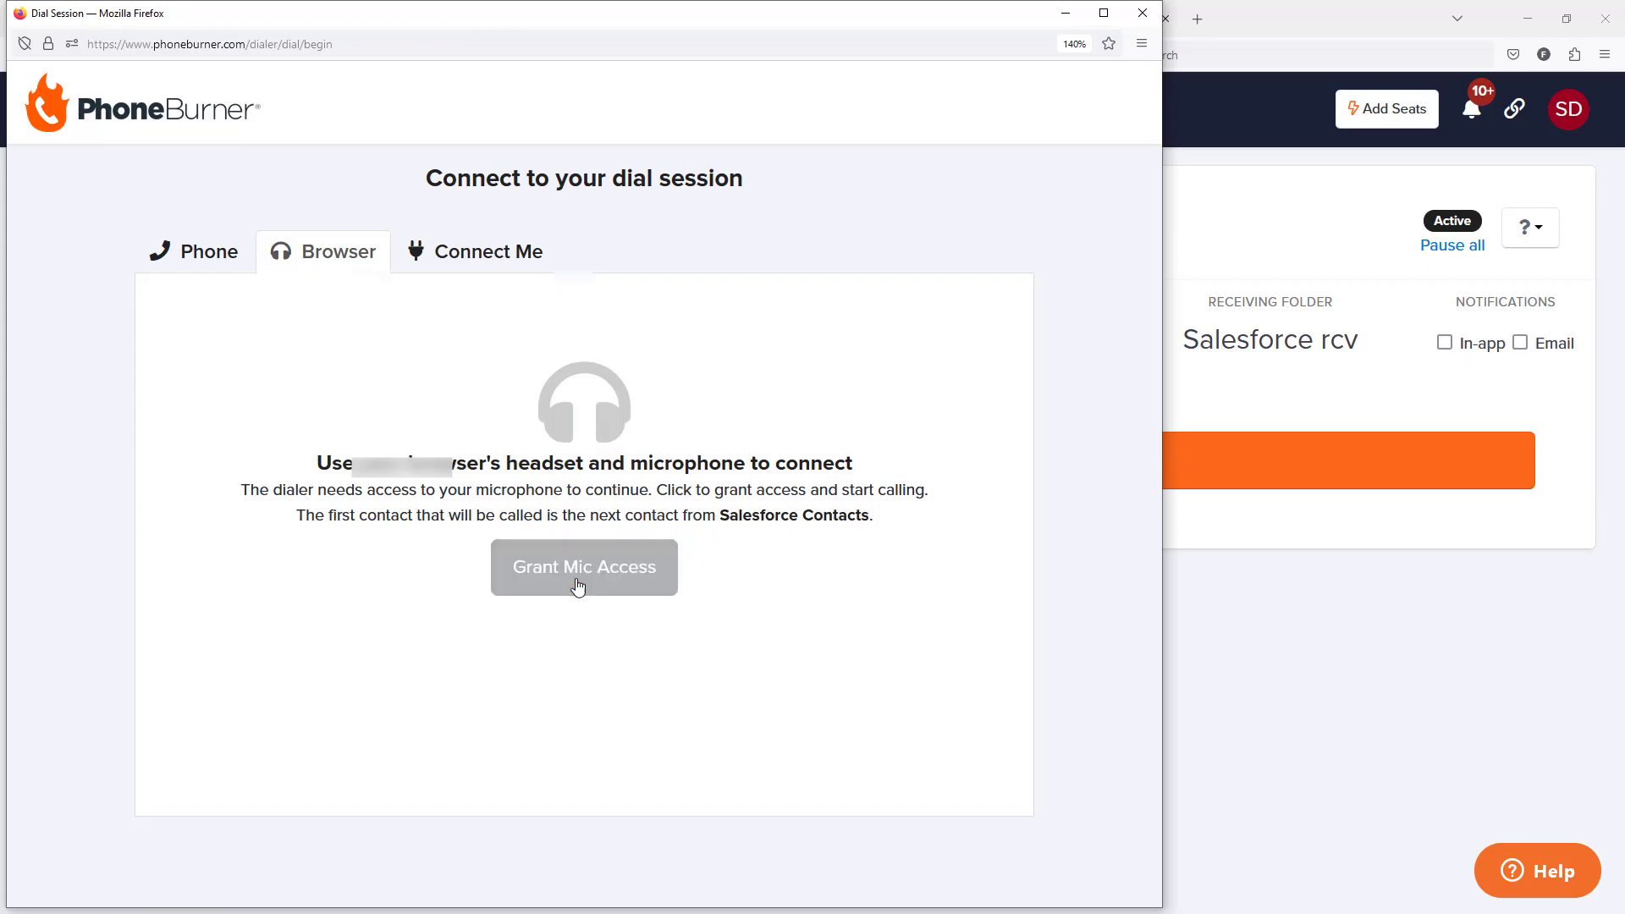
click(574, 582)
drag(744, 13, 996, 17)
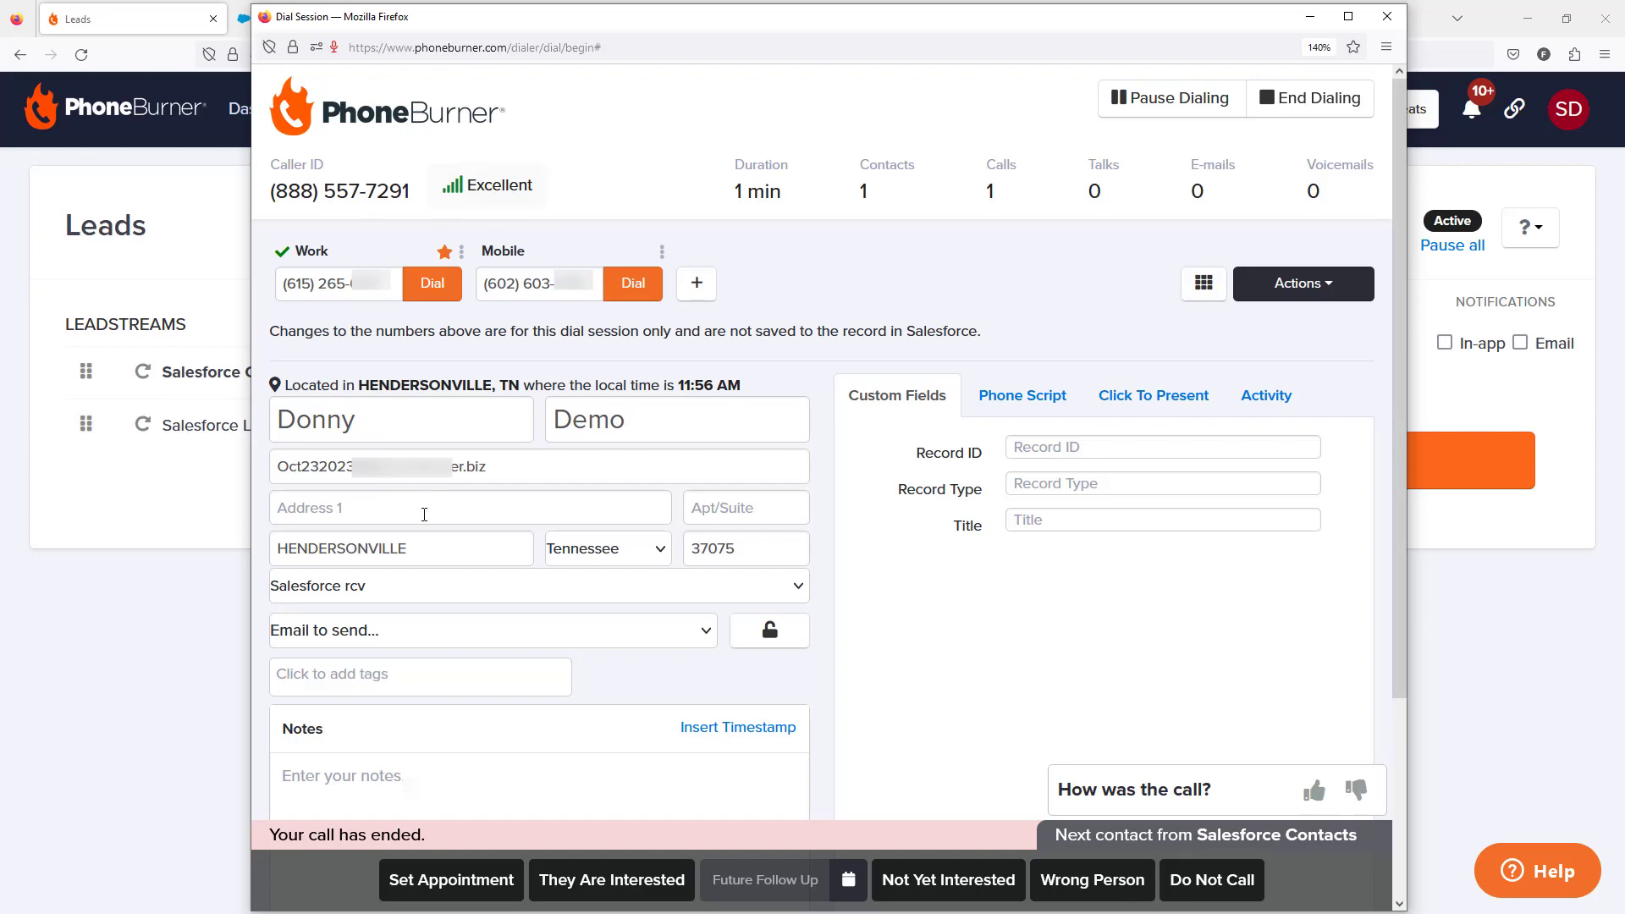
Step: Log the finished call as Set Appointment, and take the following call as Live Answer and end it
click(434, 880)
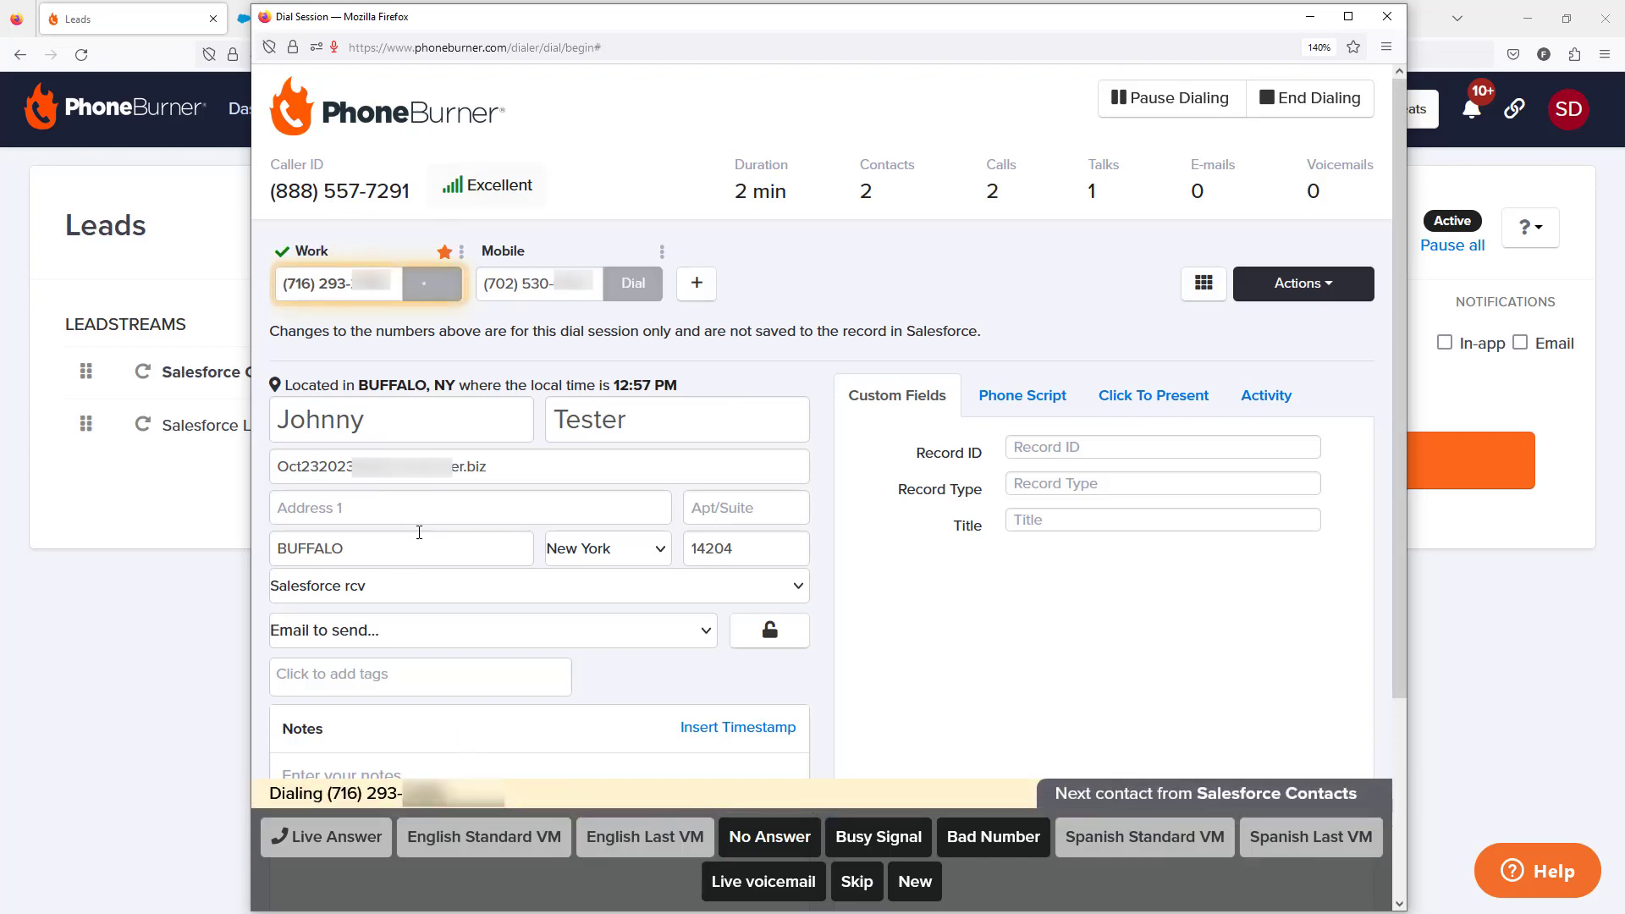
click(322, 837)
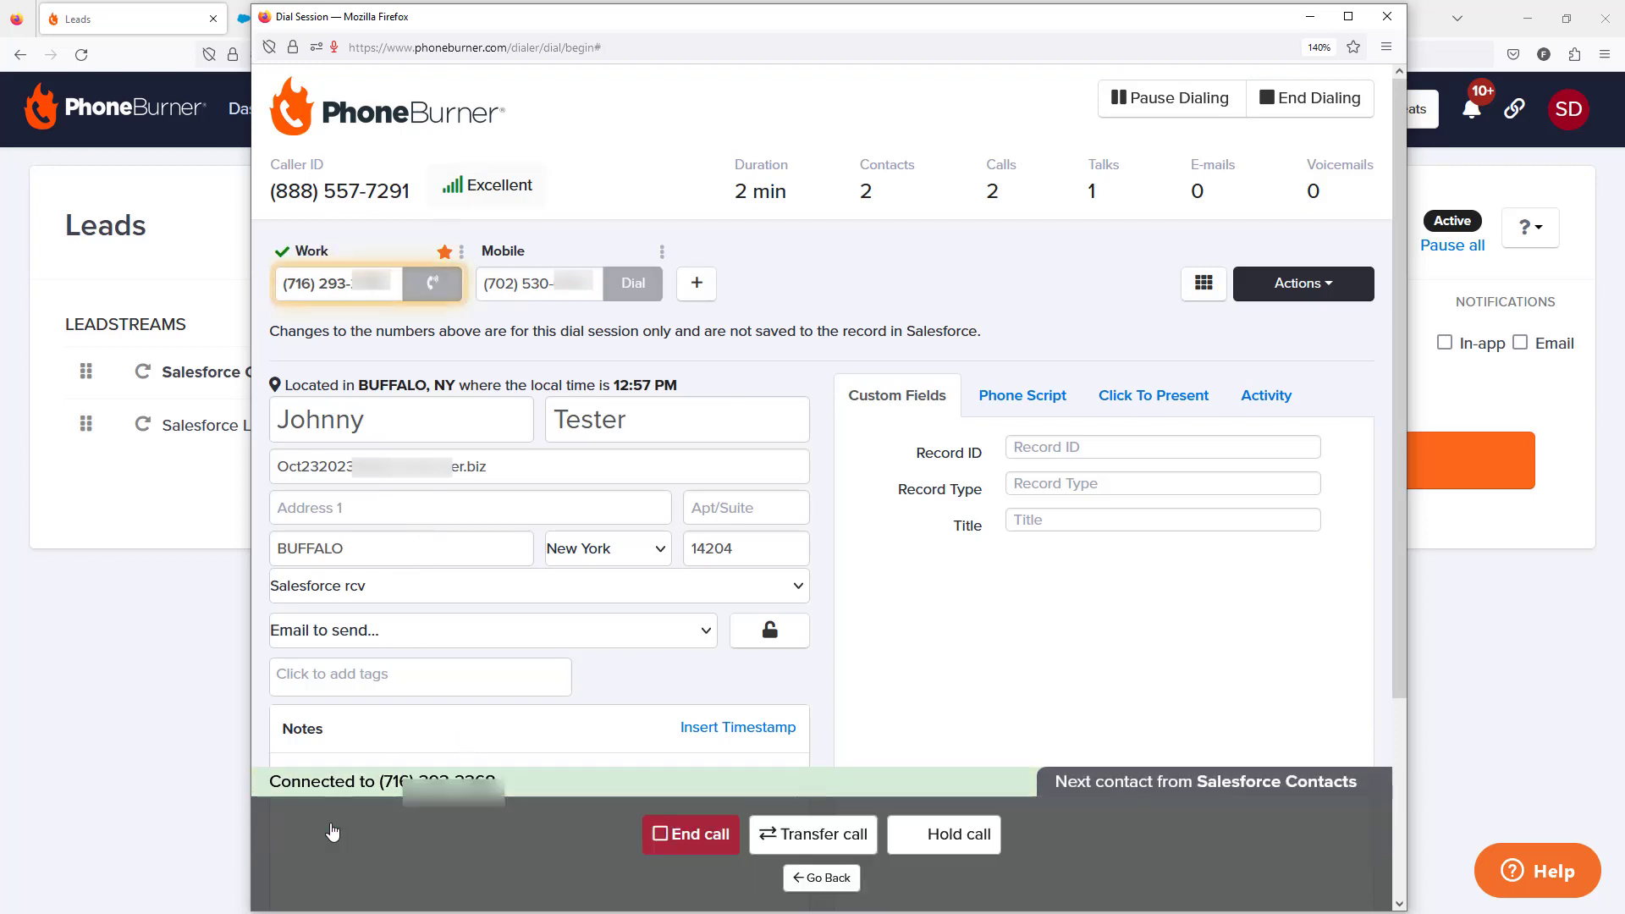
click(661, 832)
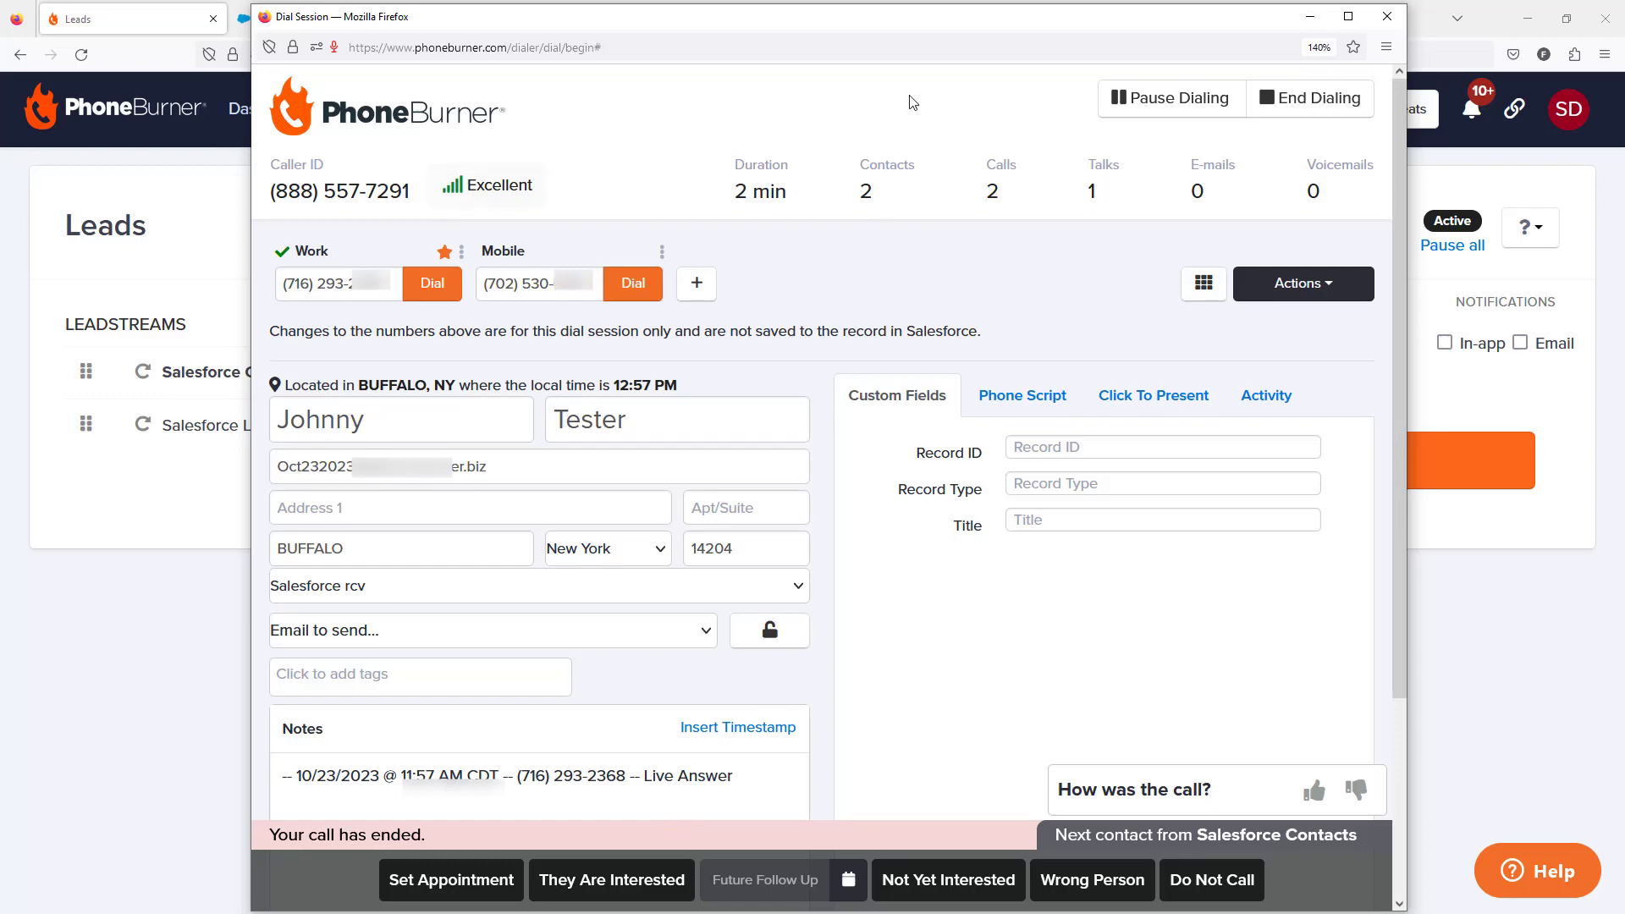
Step: Switch to the first called contact's Salesforce record, refresh it and check its activity for the logged call
drag(914, 23, 0, 194)
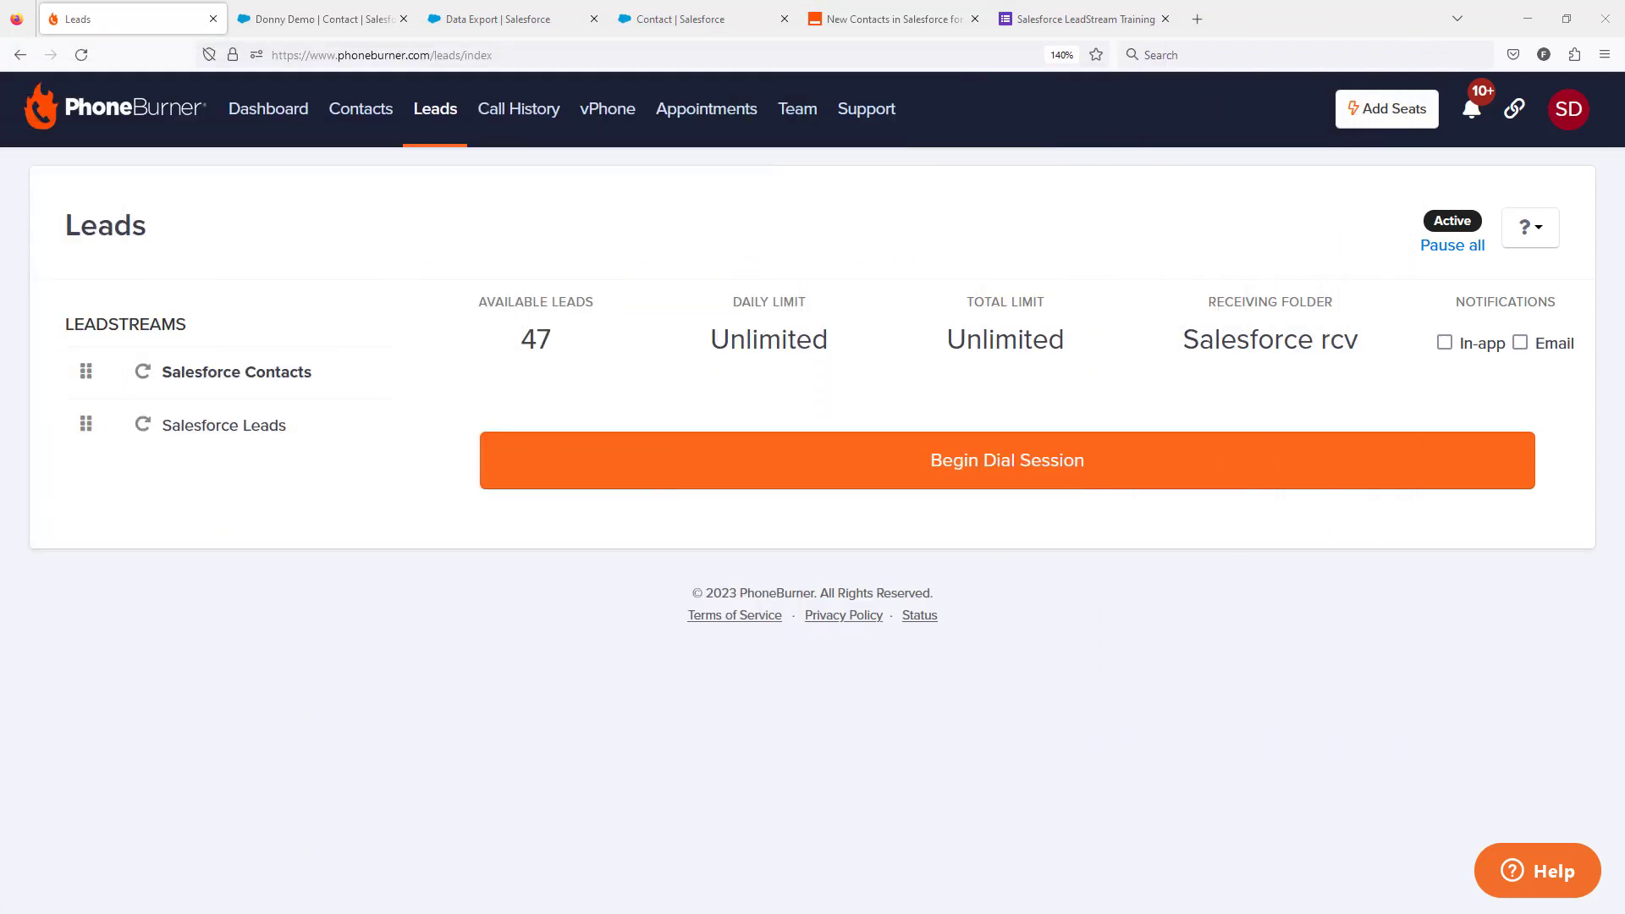
click(338, 21)
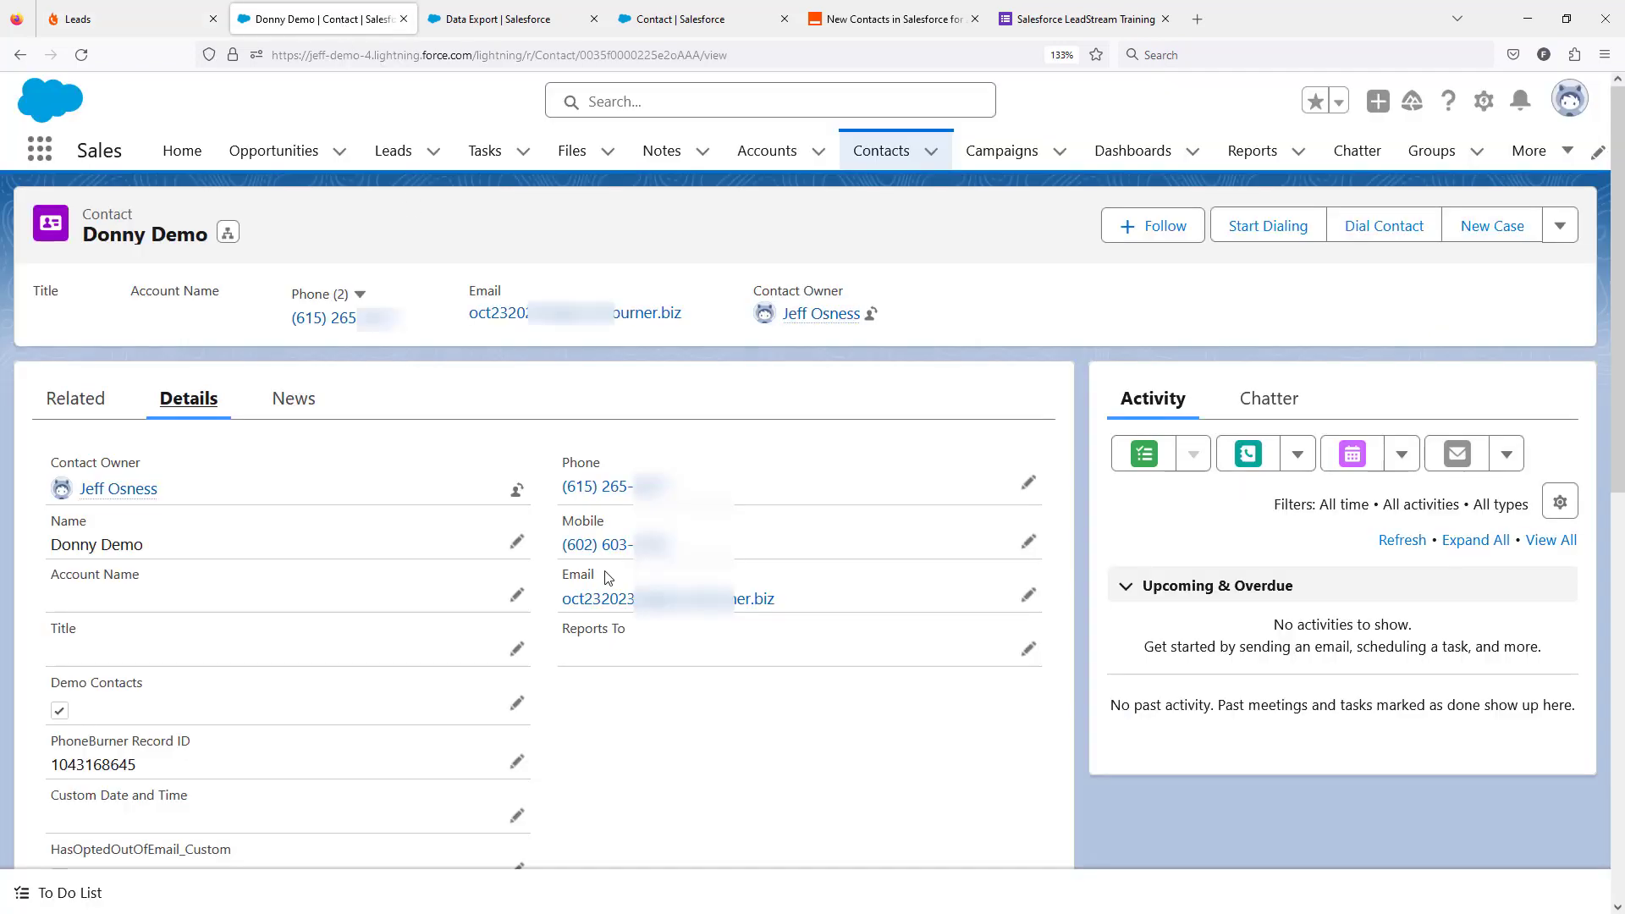
click(82, 55)
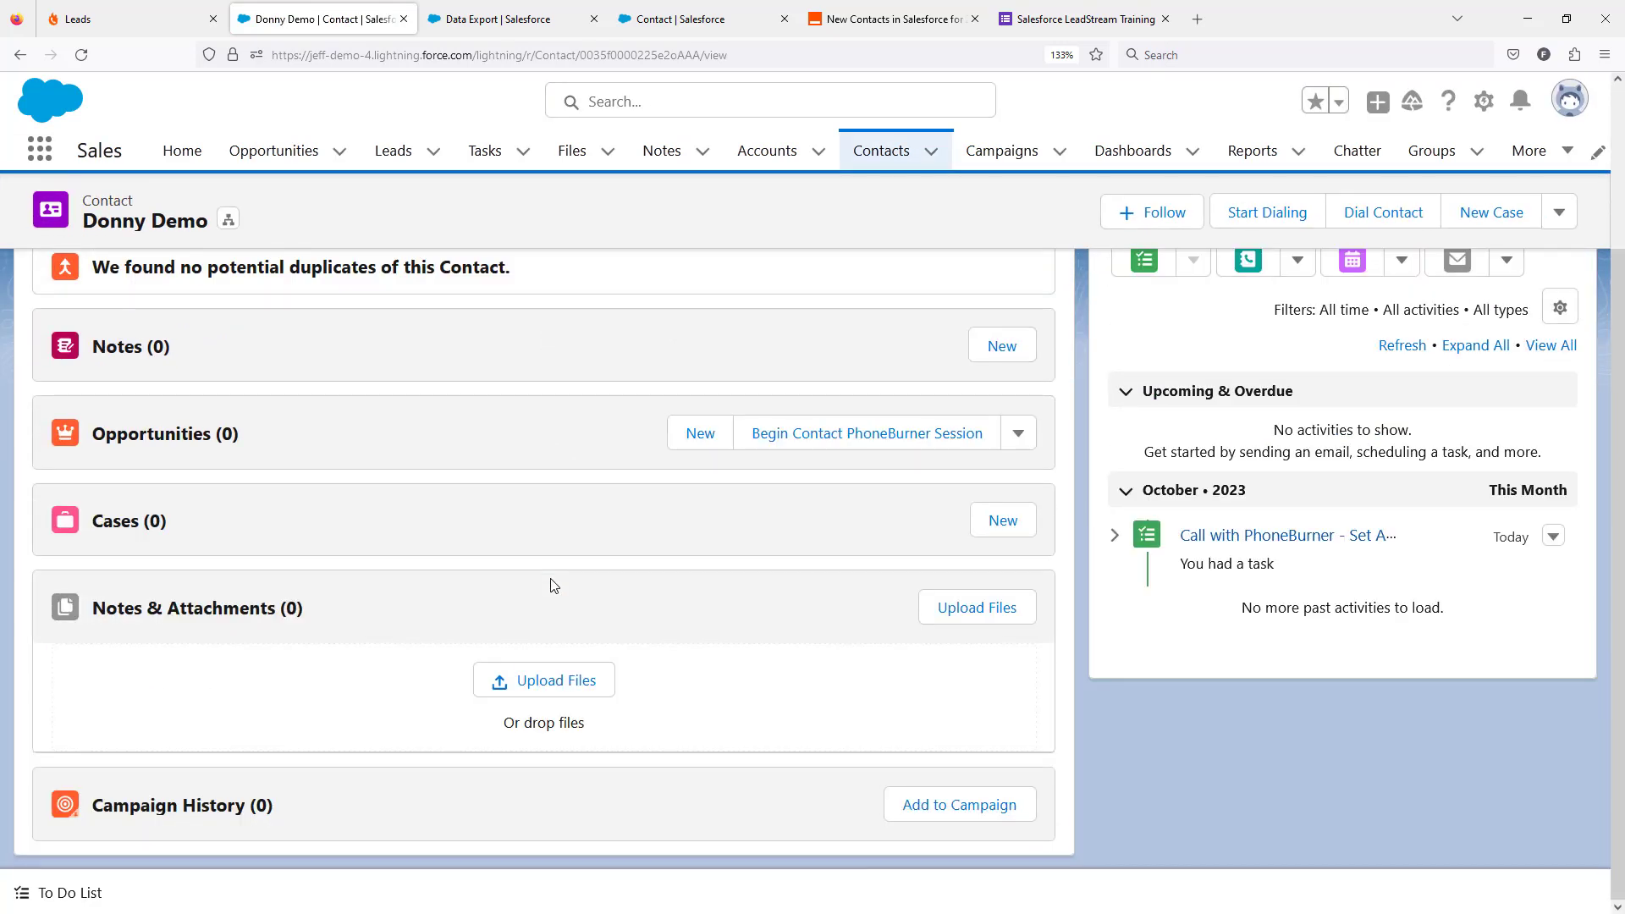
scroll(546, 588, up, 3)
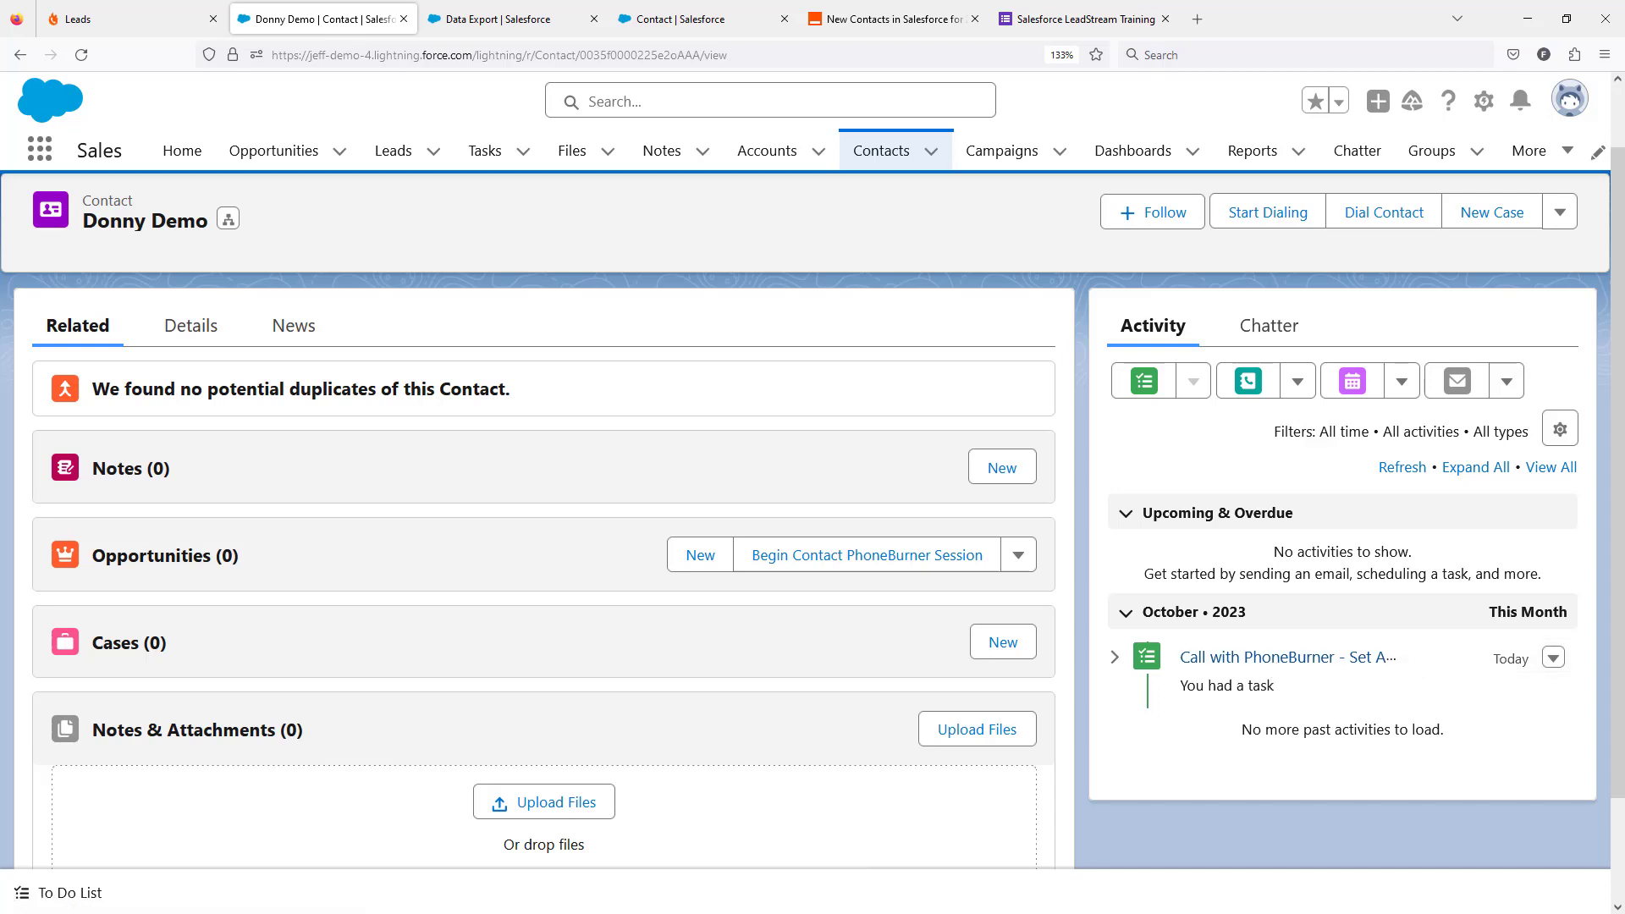
Step: End the current dial session and close its window
drag(0, 329, 887, 36)
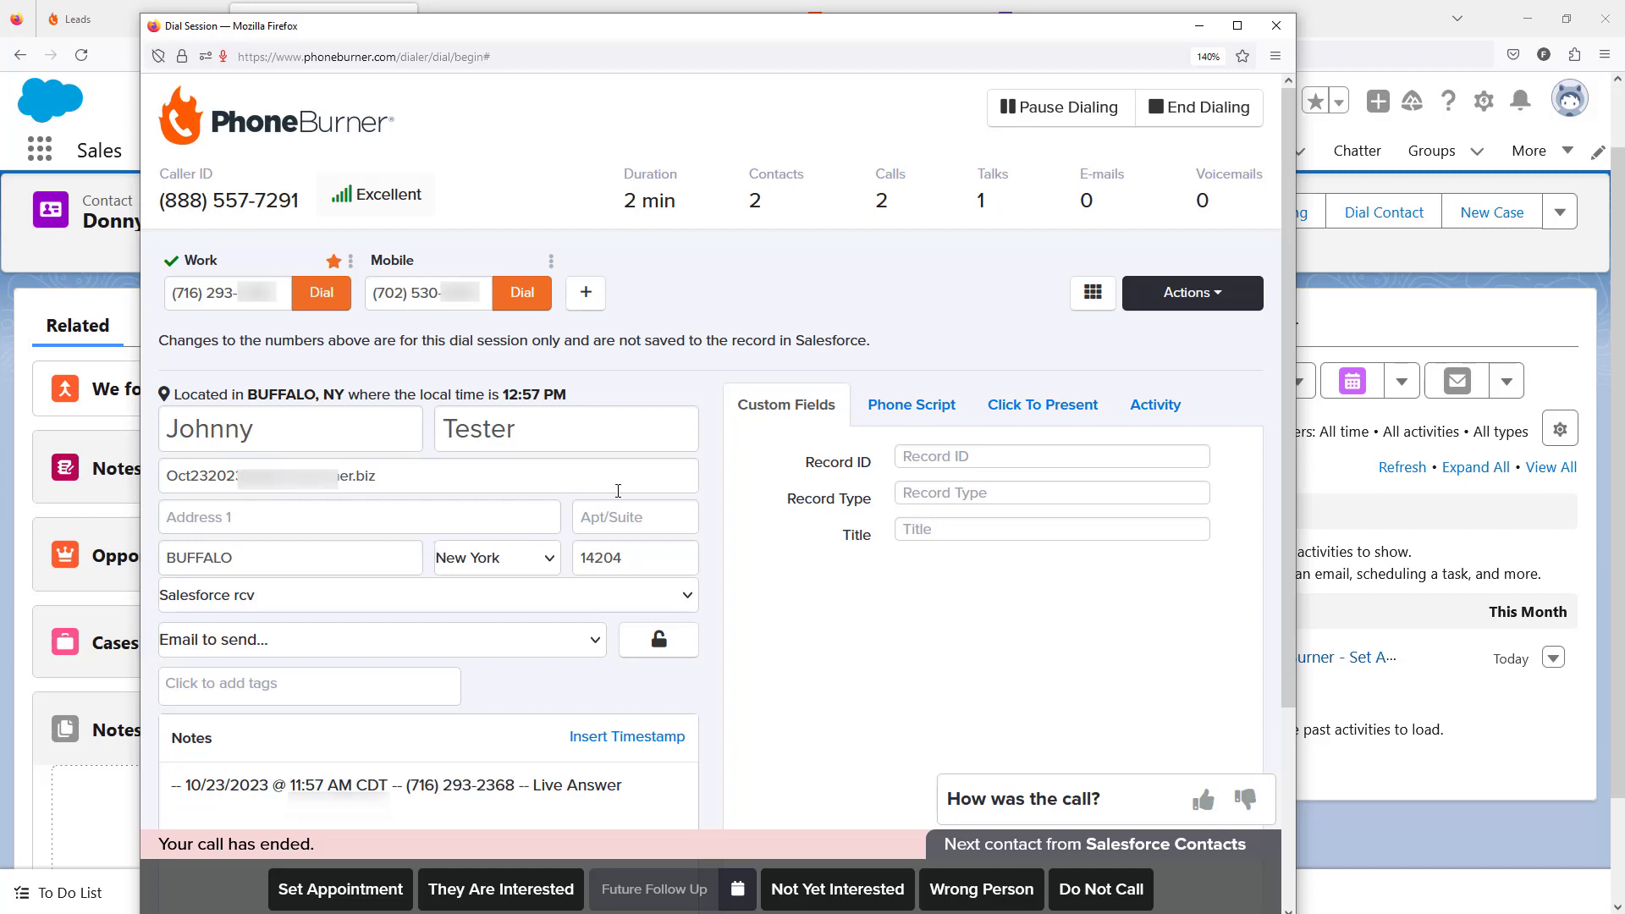
click(1188, 117)
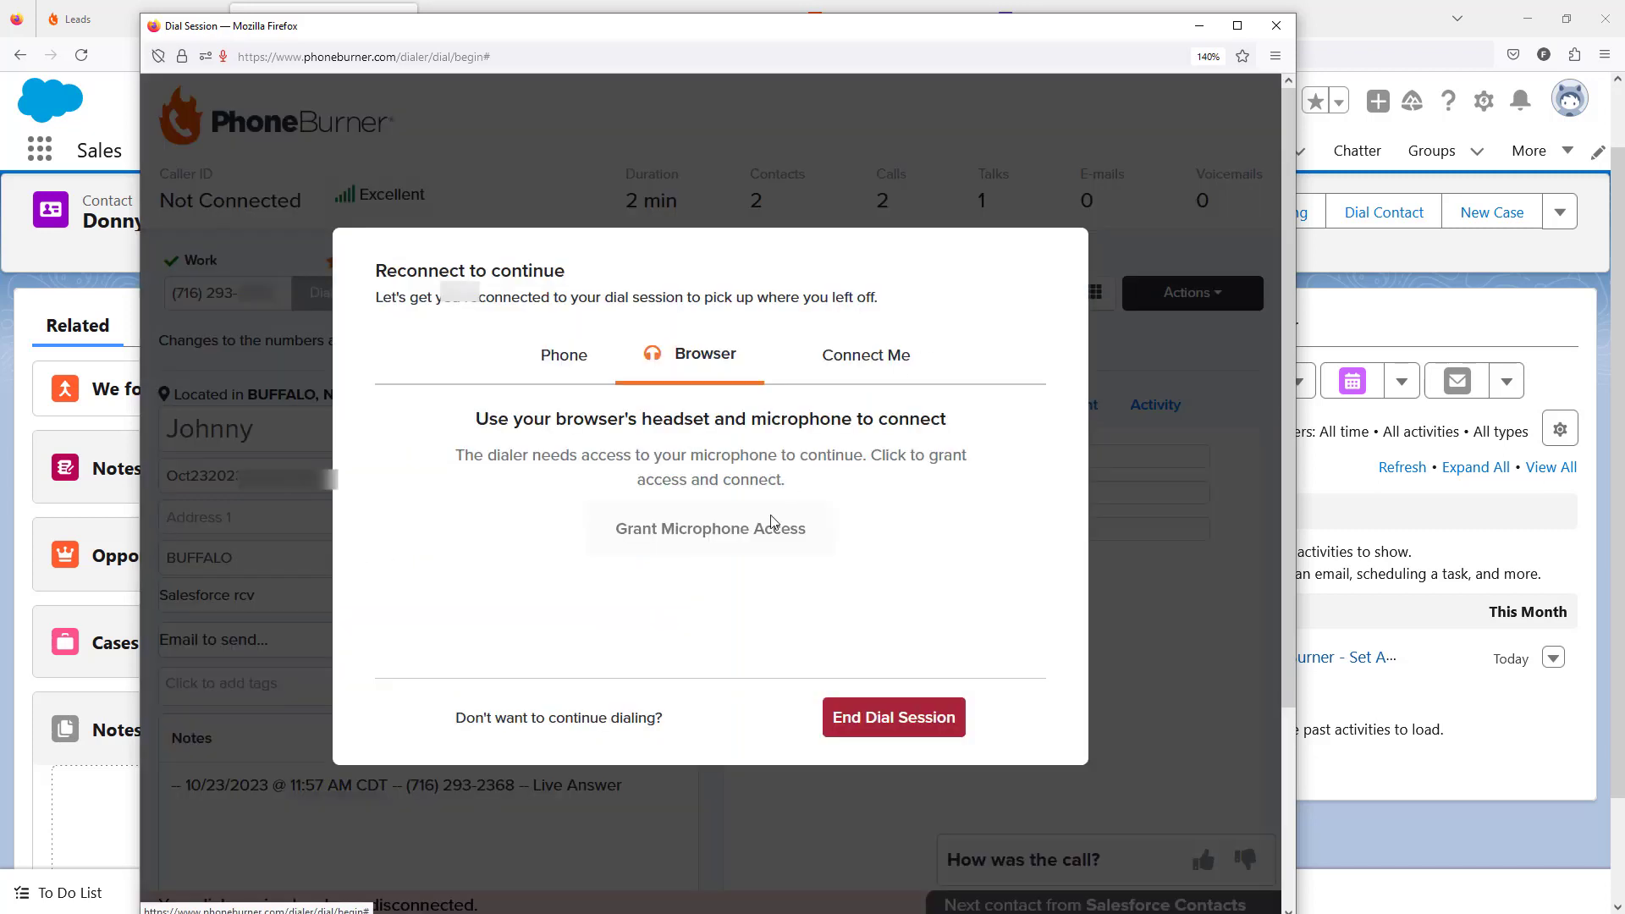
click(890, 713)
click(1276, 25)
Step: Begin a new dial session from the refreshed Salesforce Contacts leadstream, take the first call as Live Answer and end it
click(113, 8)
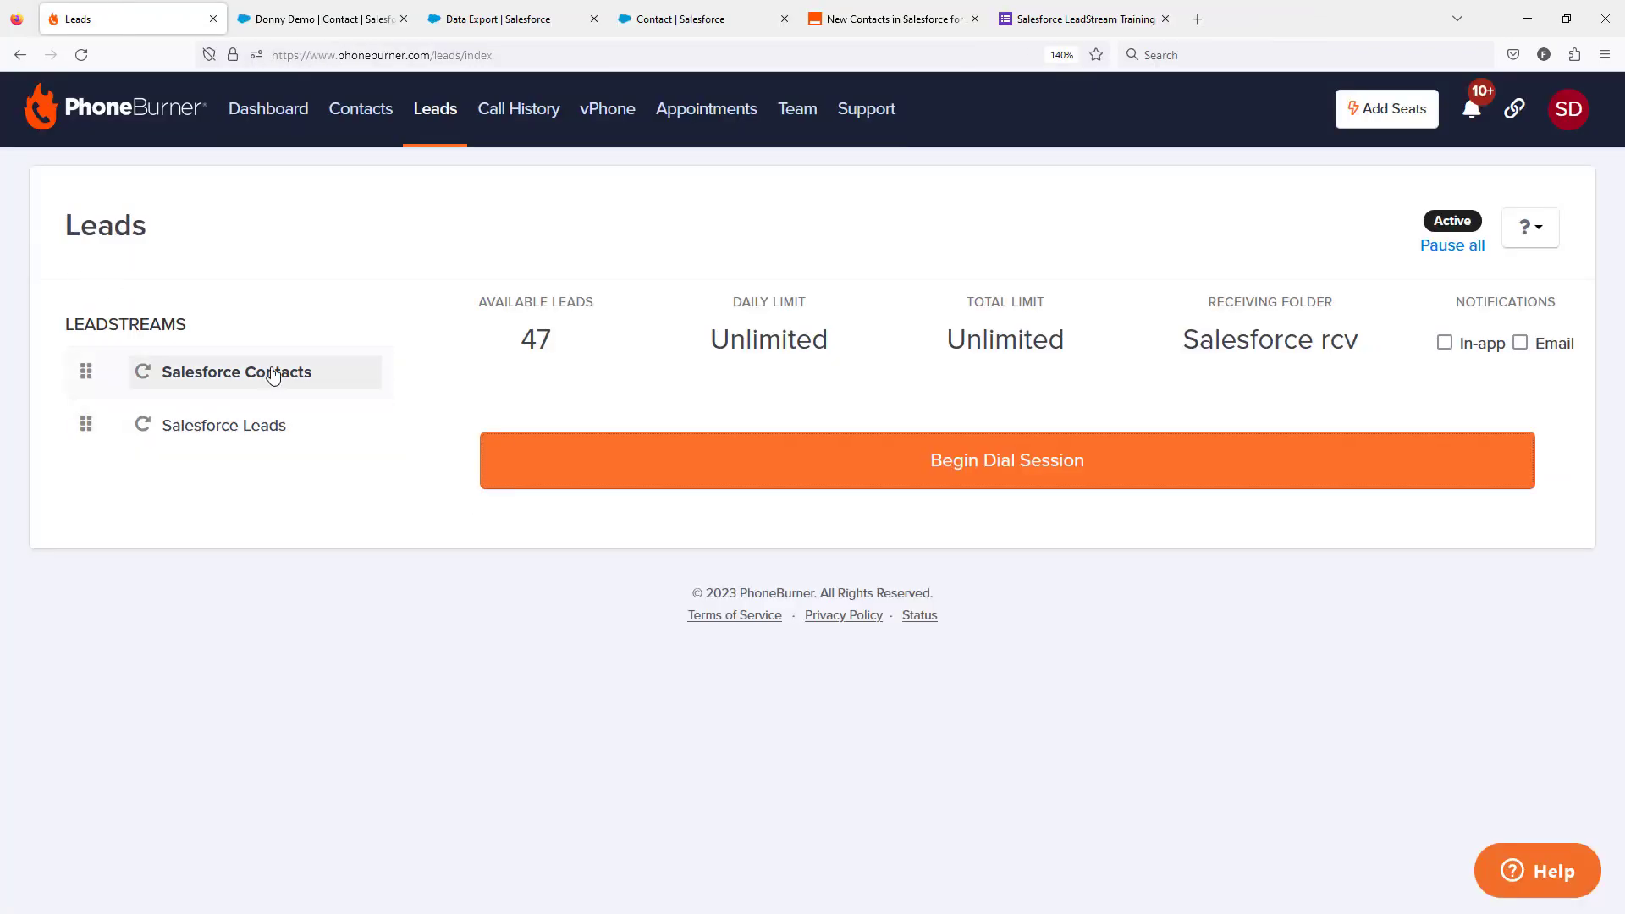
click(268, 373)
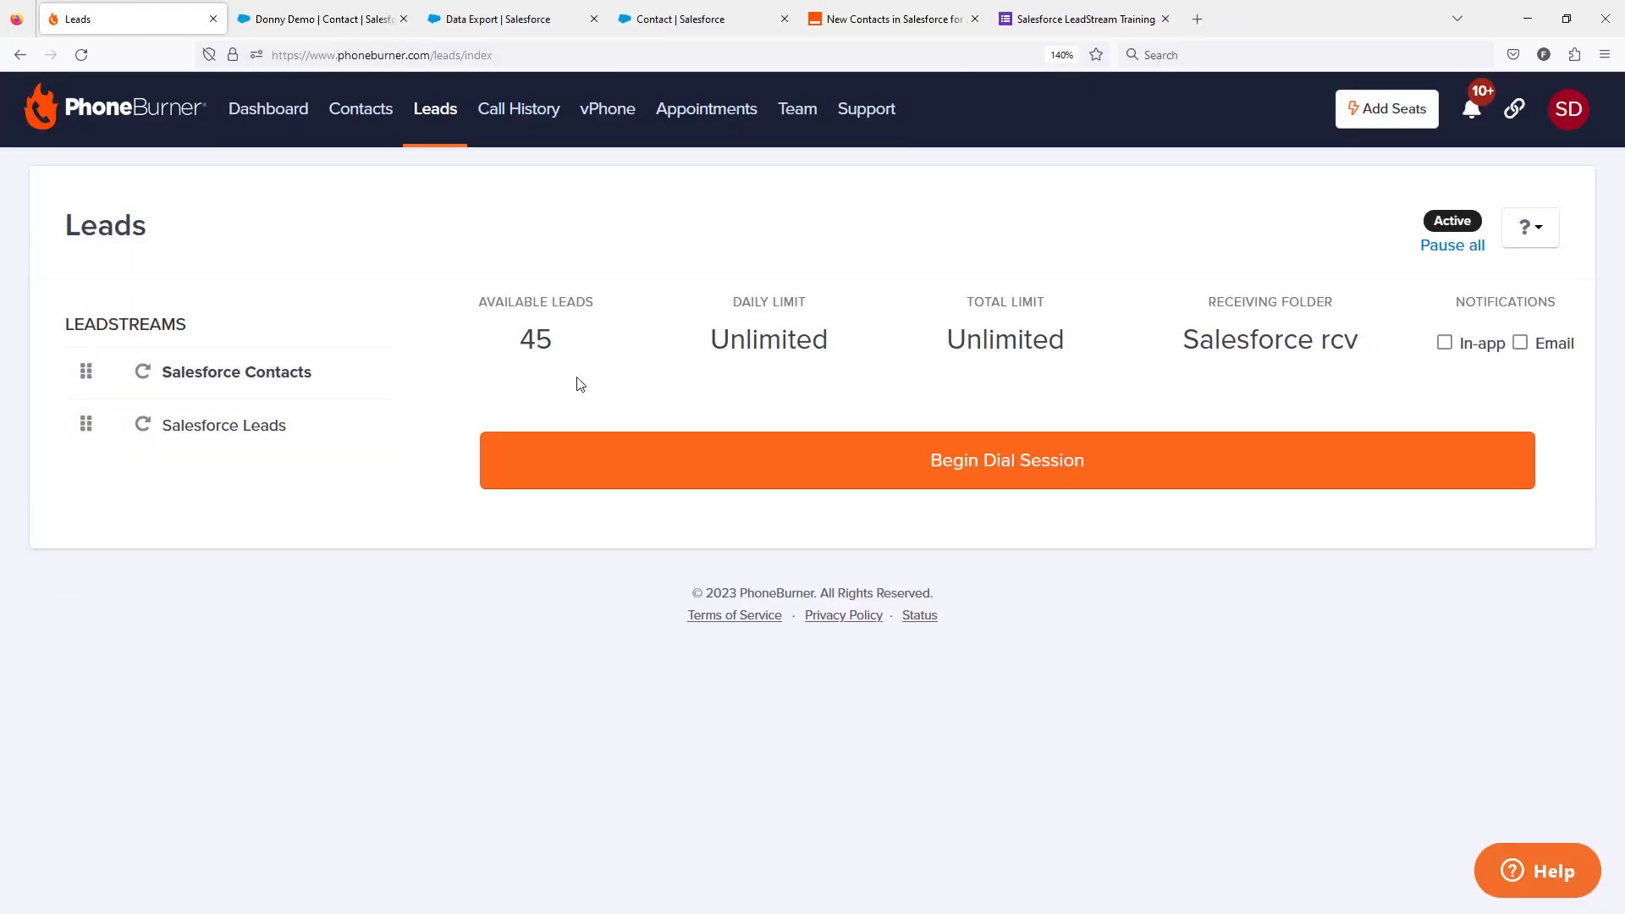
click(977, 469)
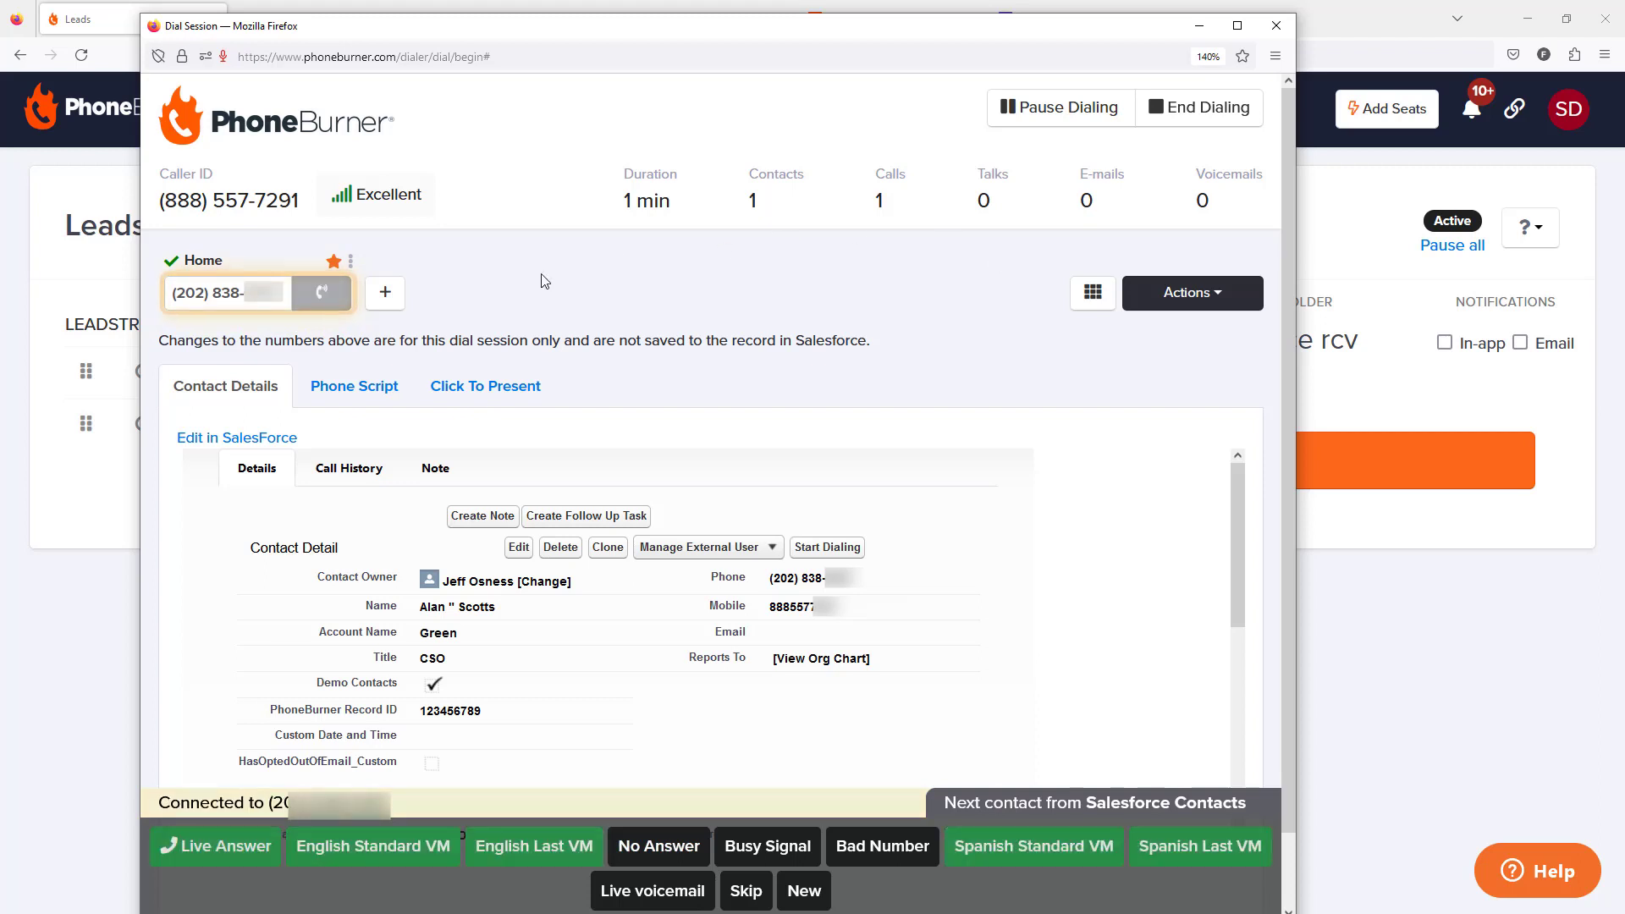
click(222, 845)
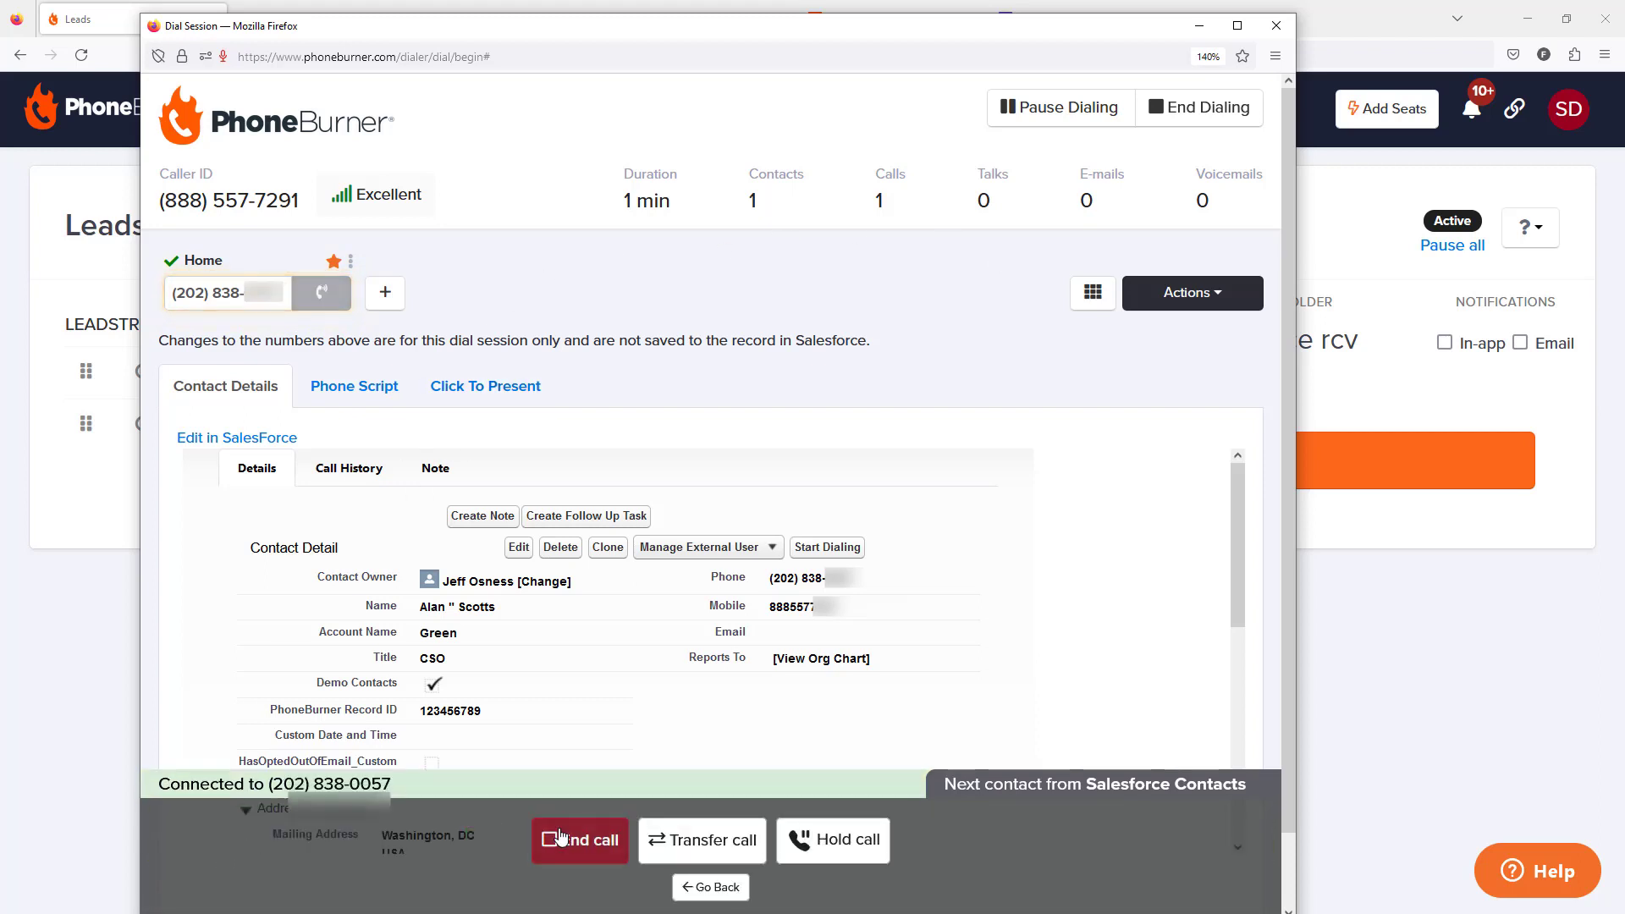
click(614, 838)
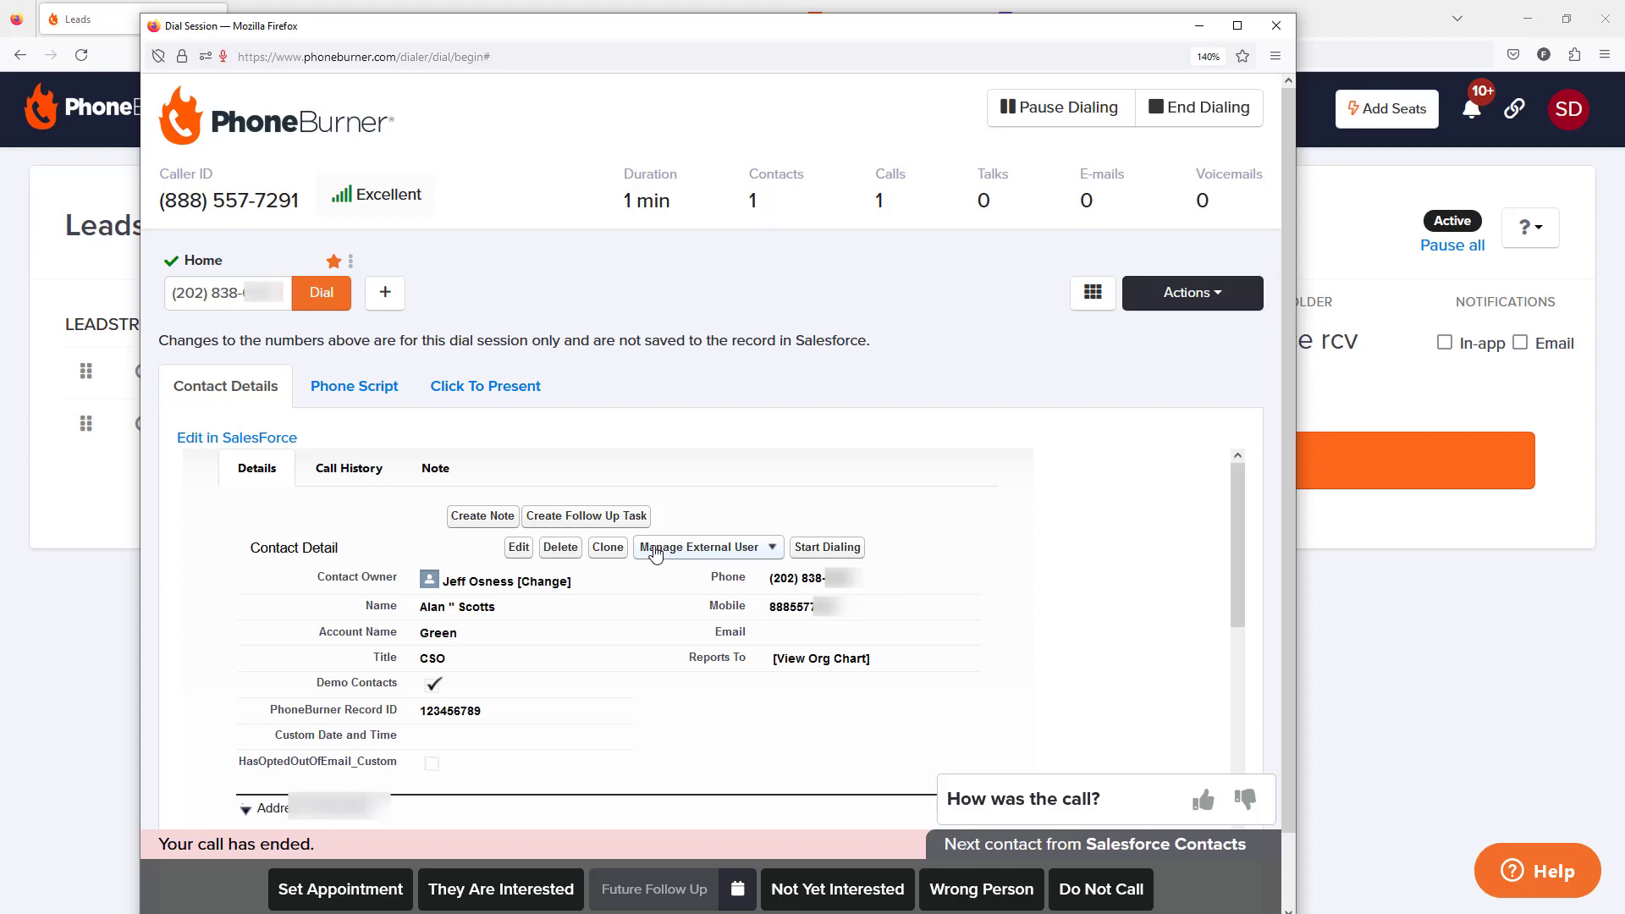
Step: Log the call as They Are Interested and check the activity on the contact's refreshed Salesforce record
click(272, 452)
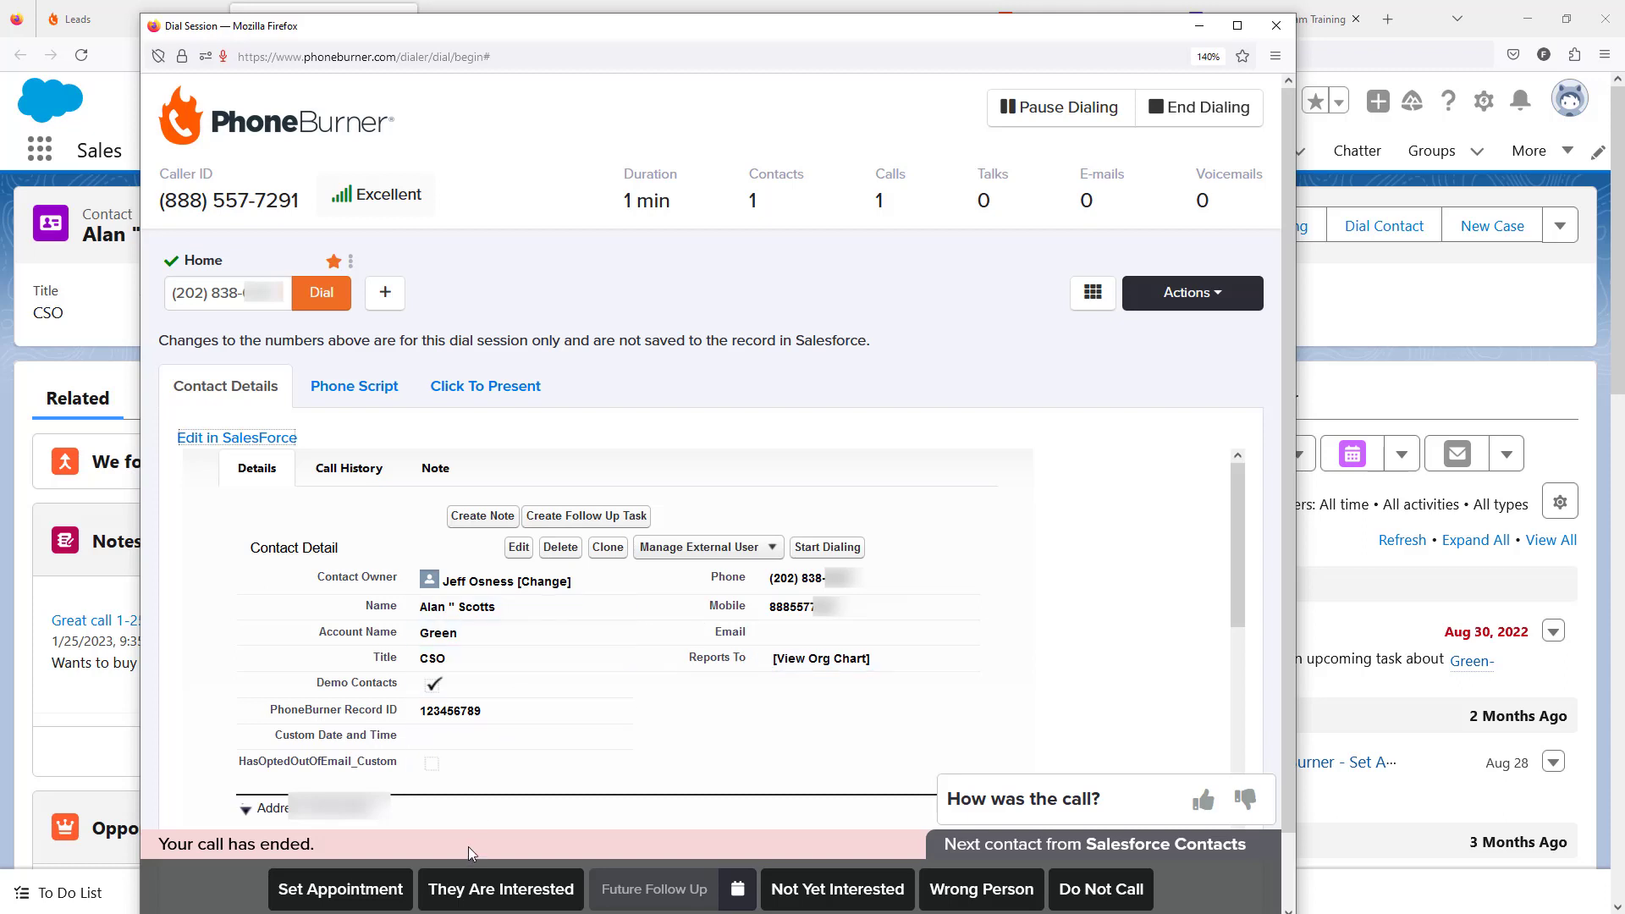
click(470, 891)
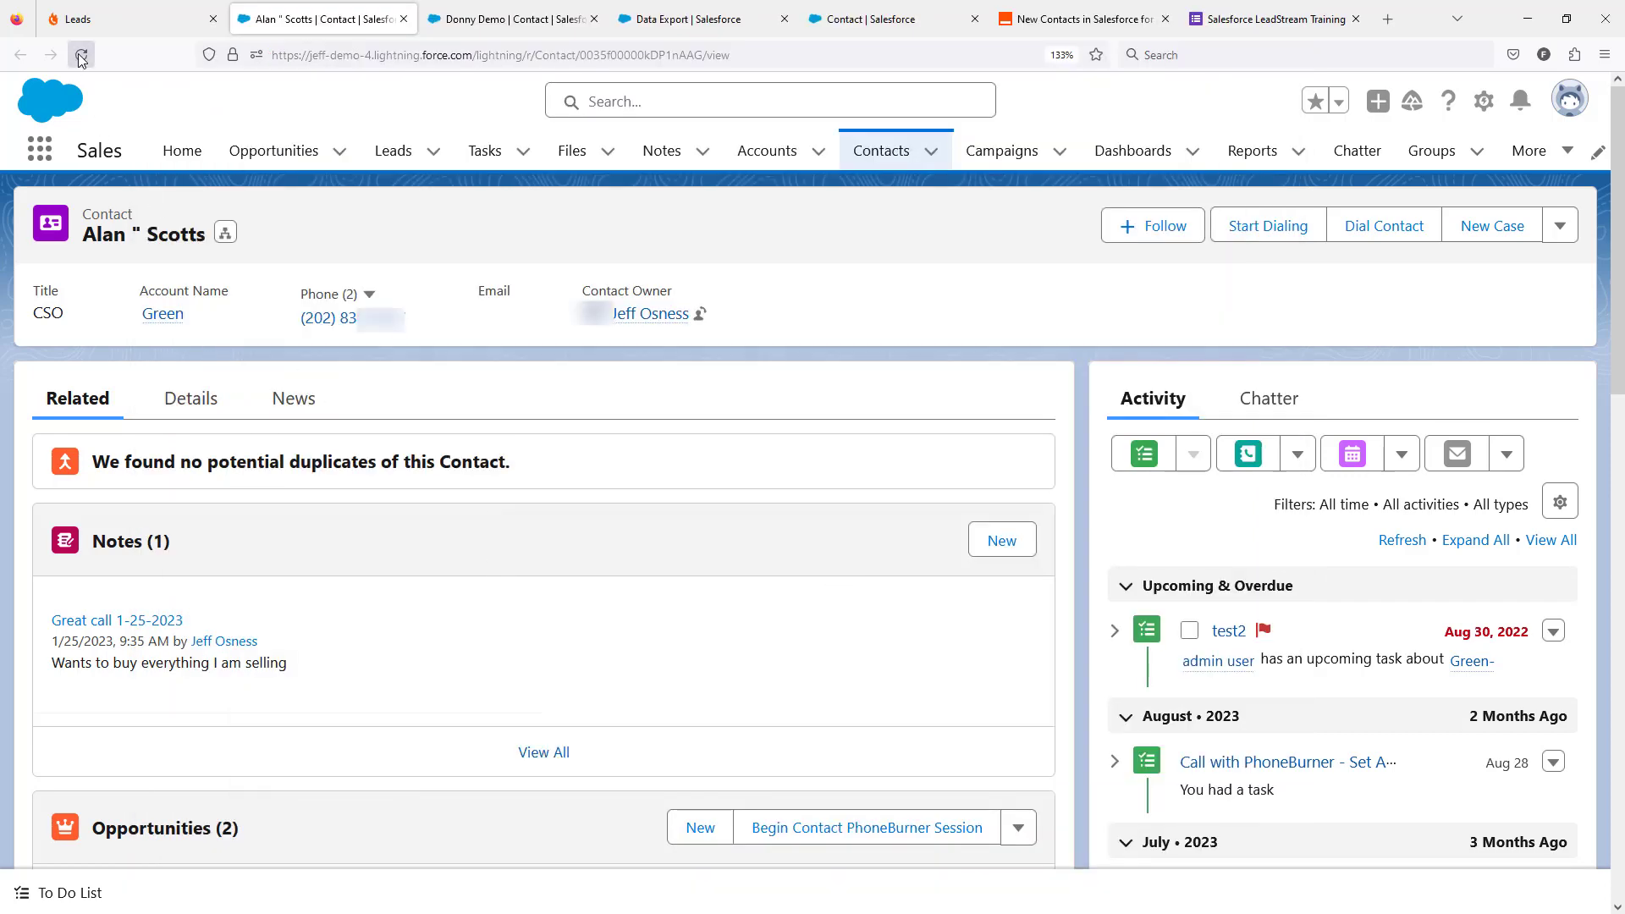
click(81, 55)
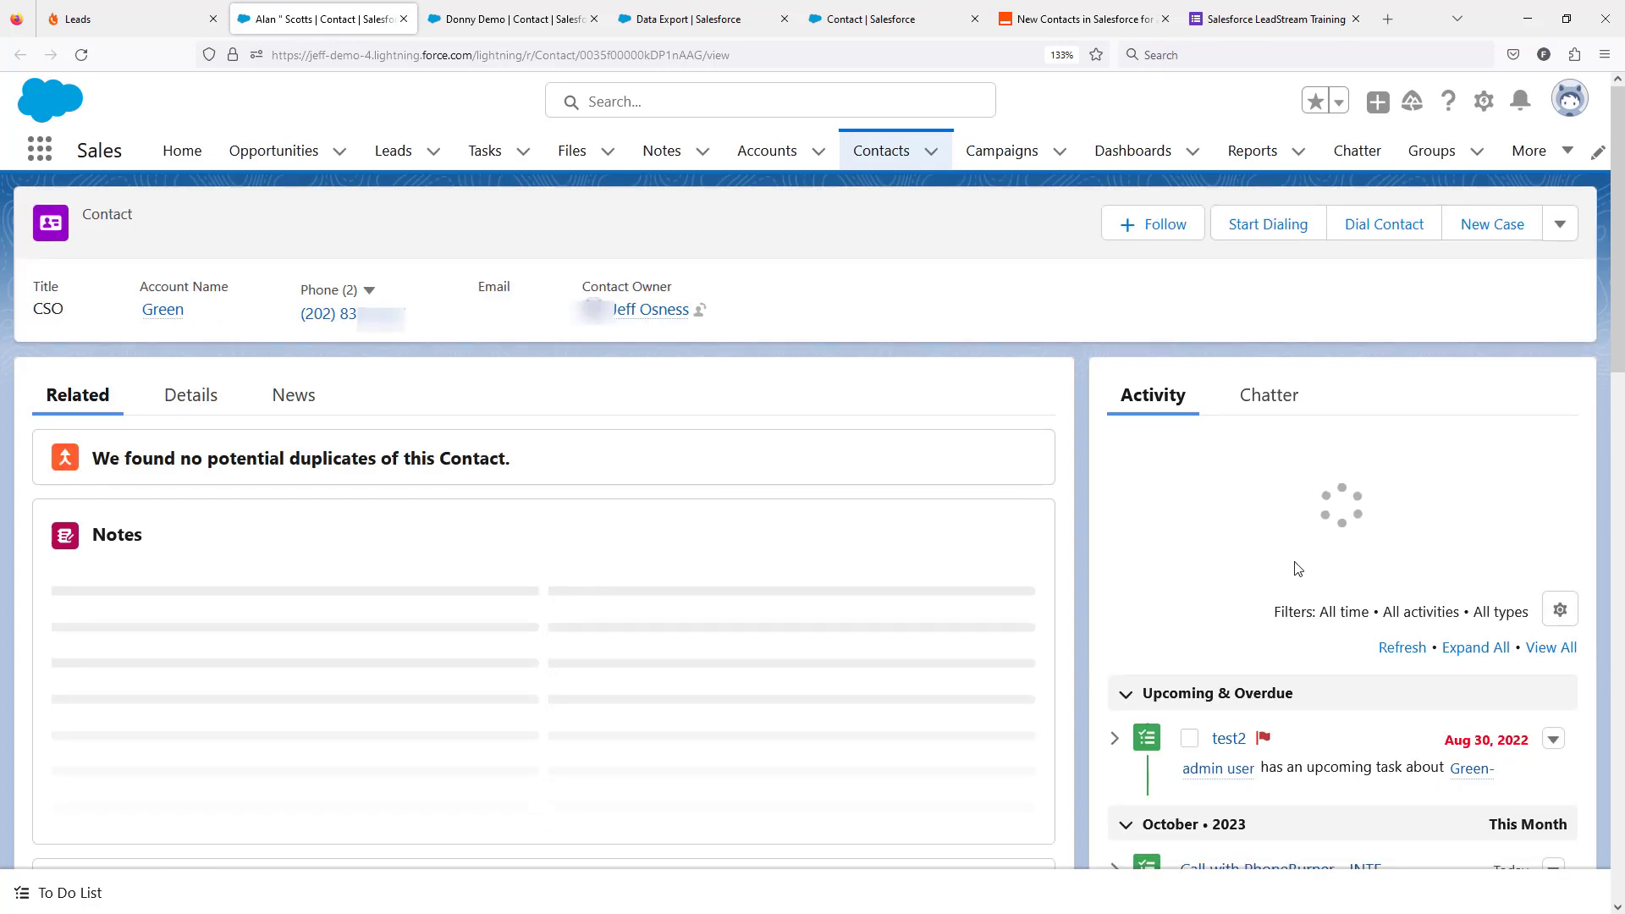
scroll(1298, 570, down, 3)
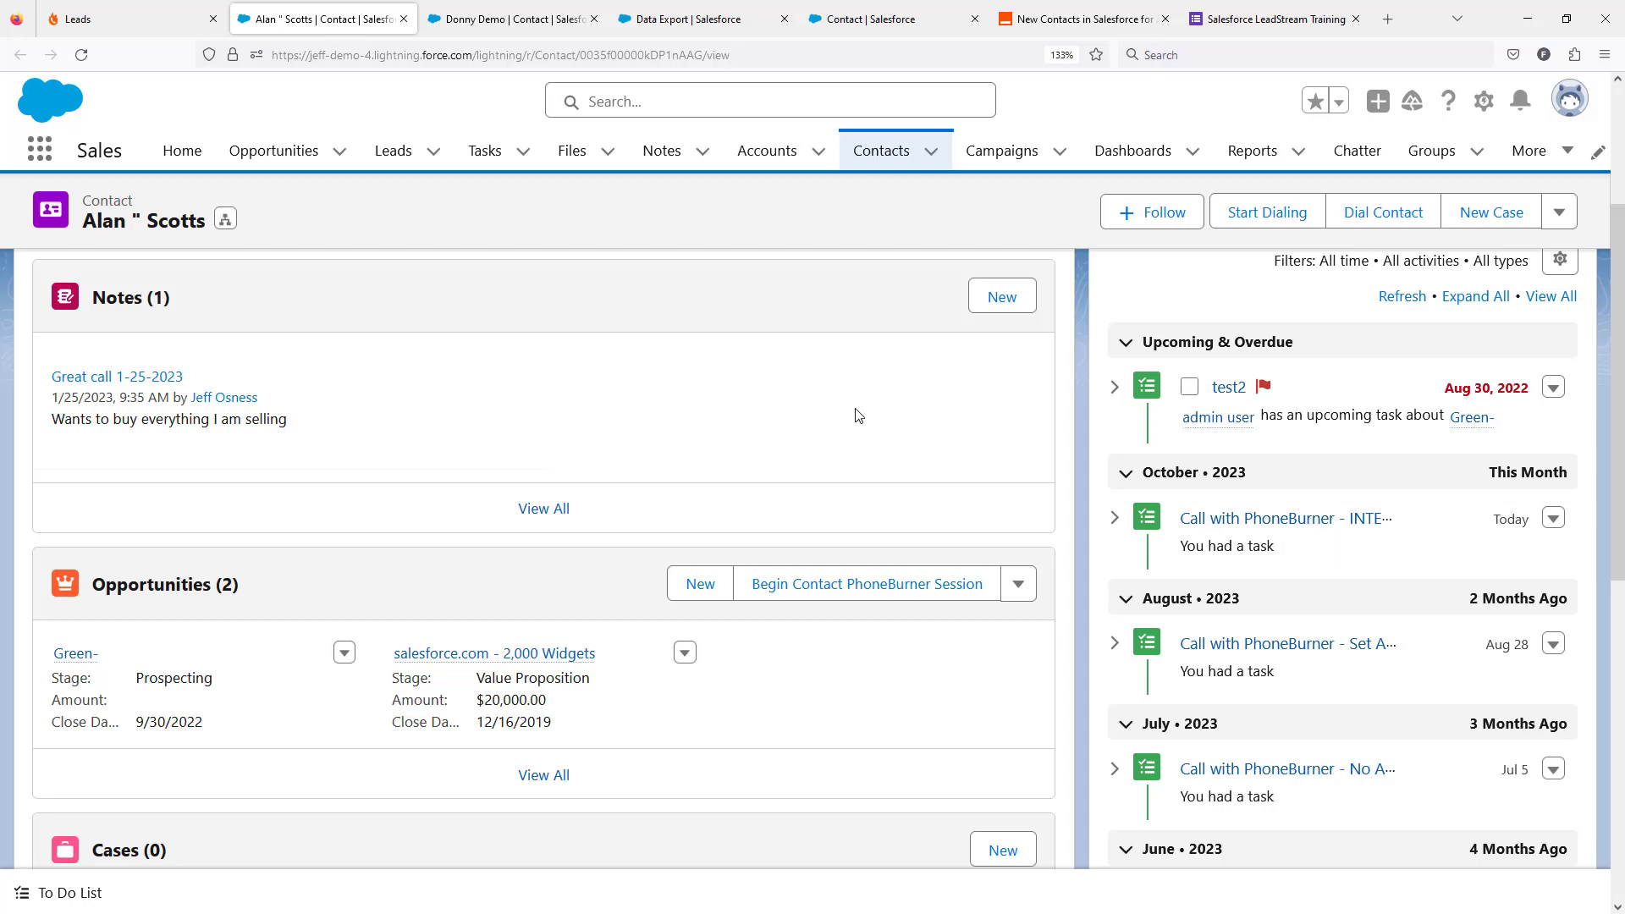
Step: Start another response in the Salesforce LeadStream Training form and enter the new lead's first and last name
click(1228, 18)
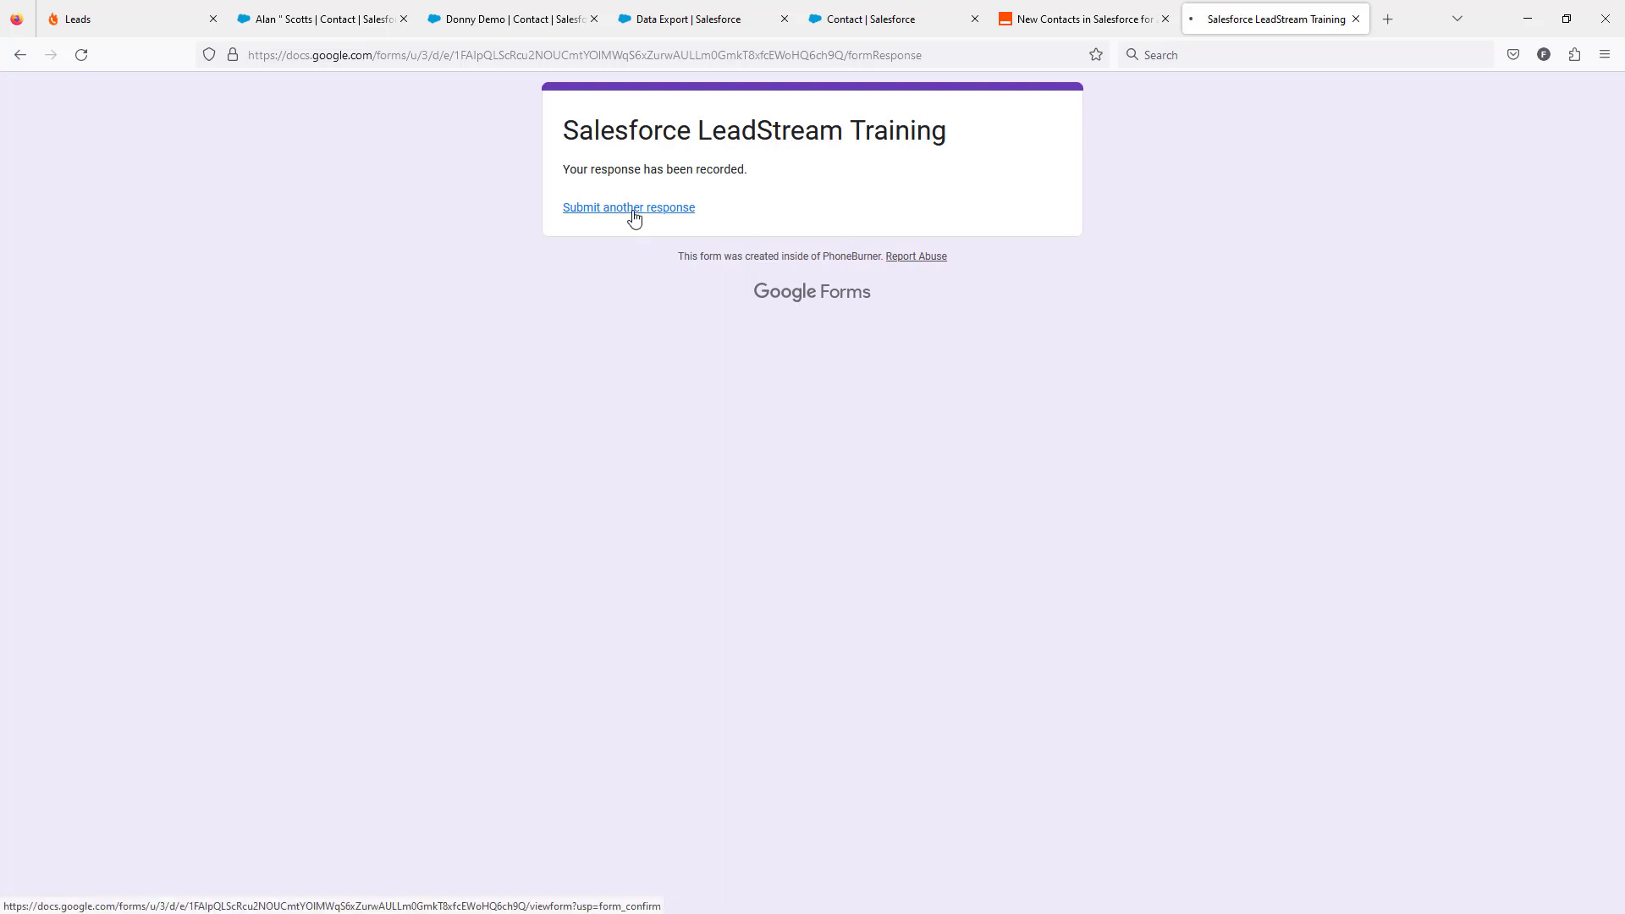
click(634, 211)
click(616, 352)
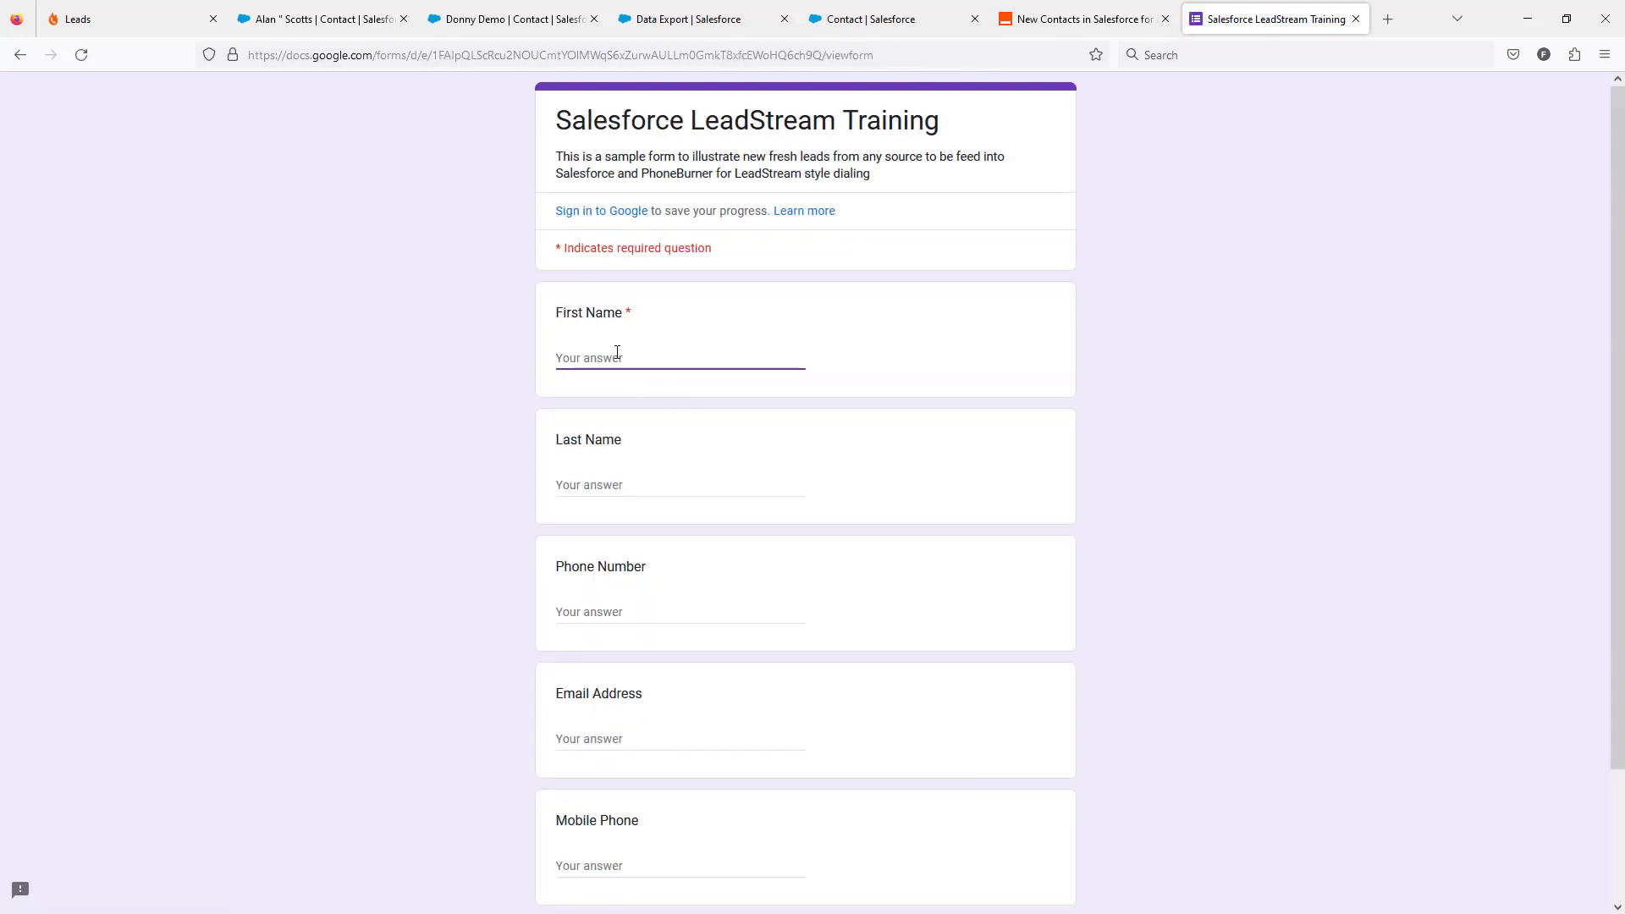
key(Tab)
key(Tab)
Step: Fill in the lead's phone number, email address and mobile phone, and submit the form
click(645, 612)
key(ctrl+v)
click(635, 736)
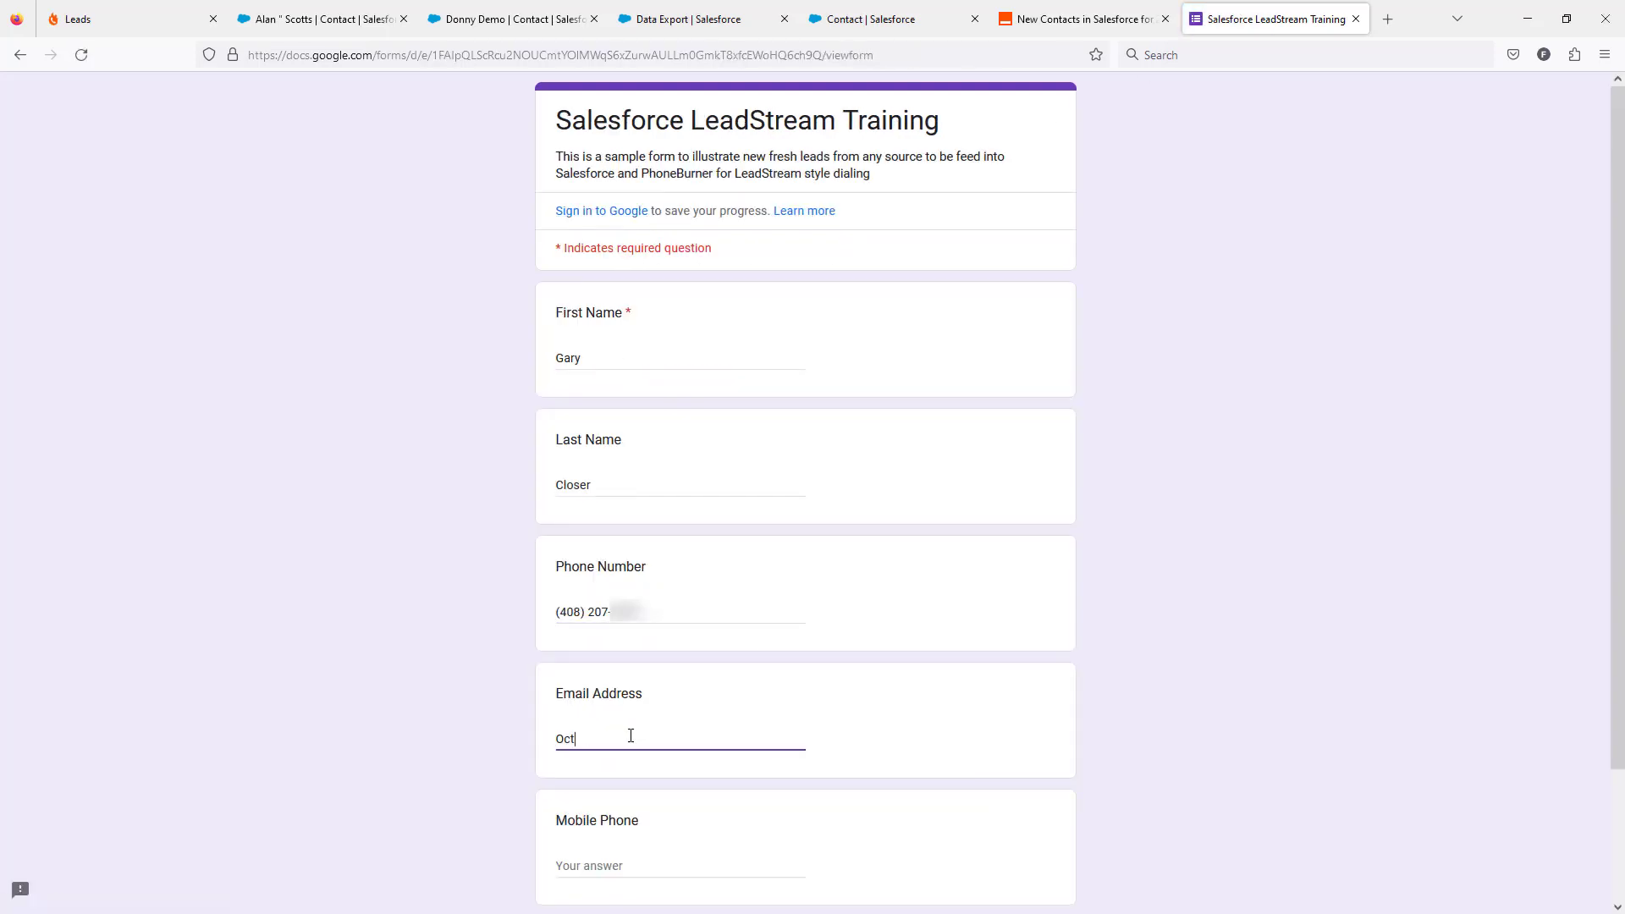
click(708, 859)
key(ctrl+v)
scroll(885, 787, down, 2)
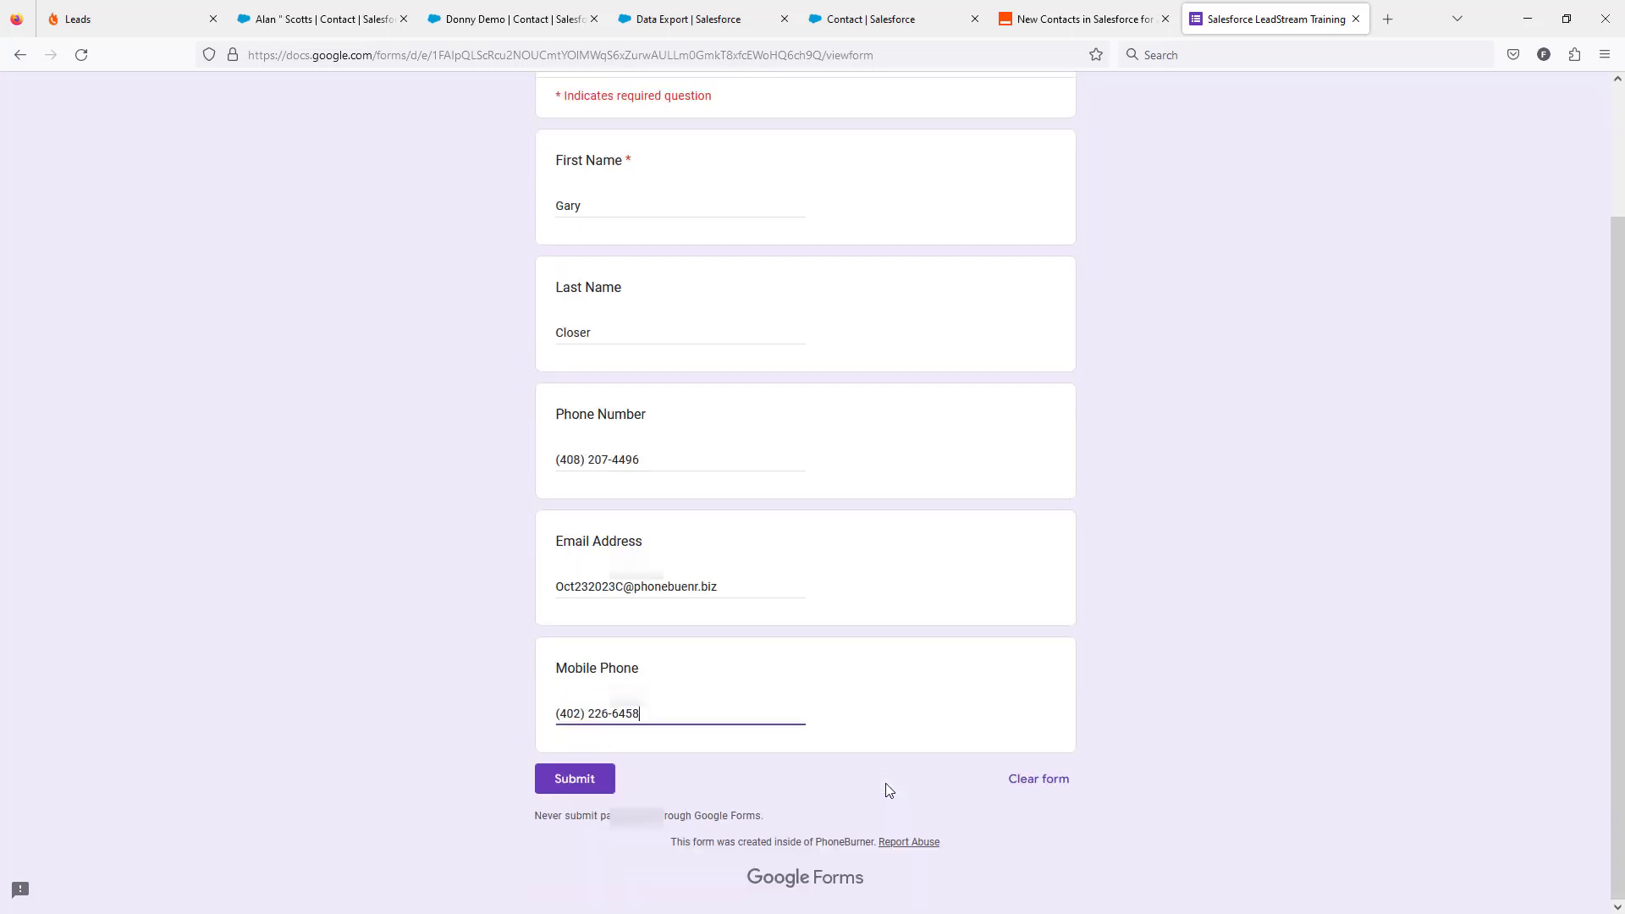
click(574, 776)
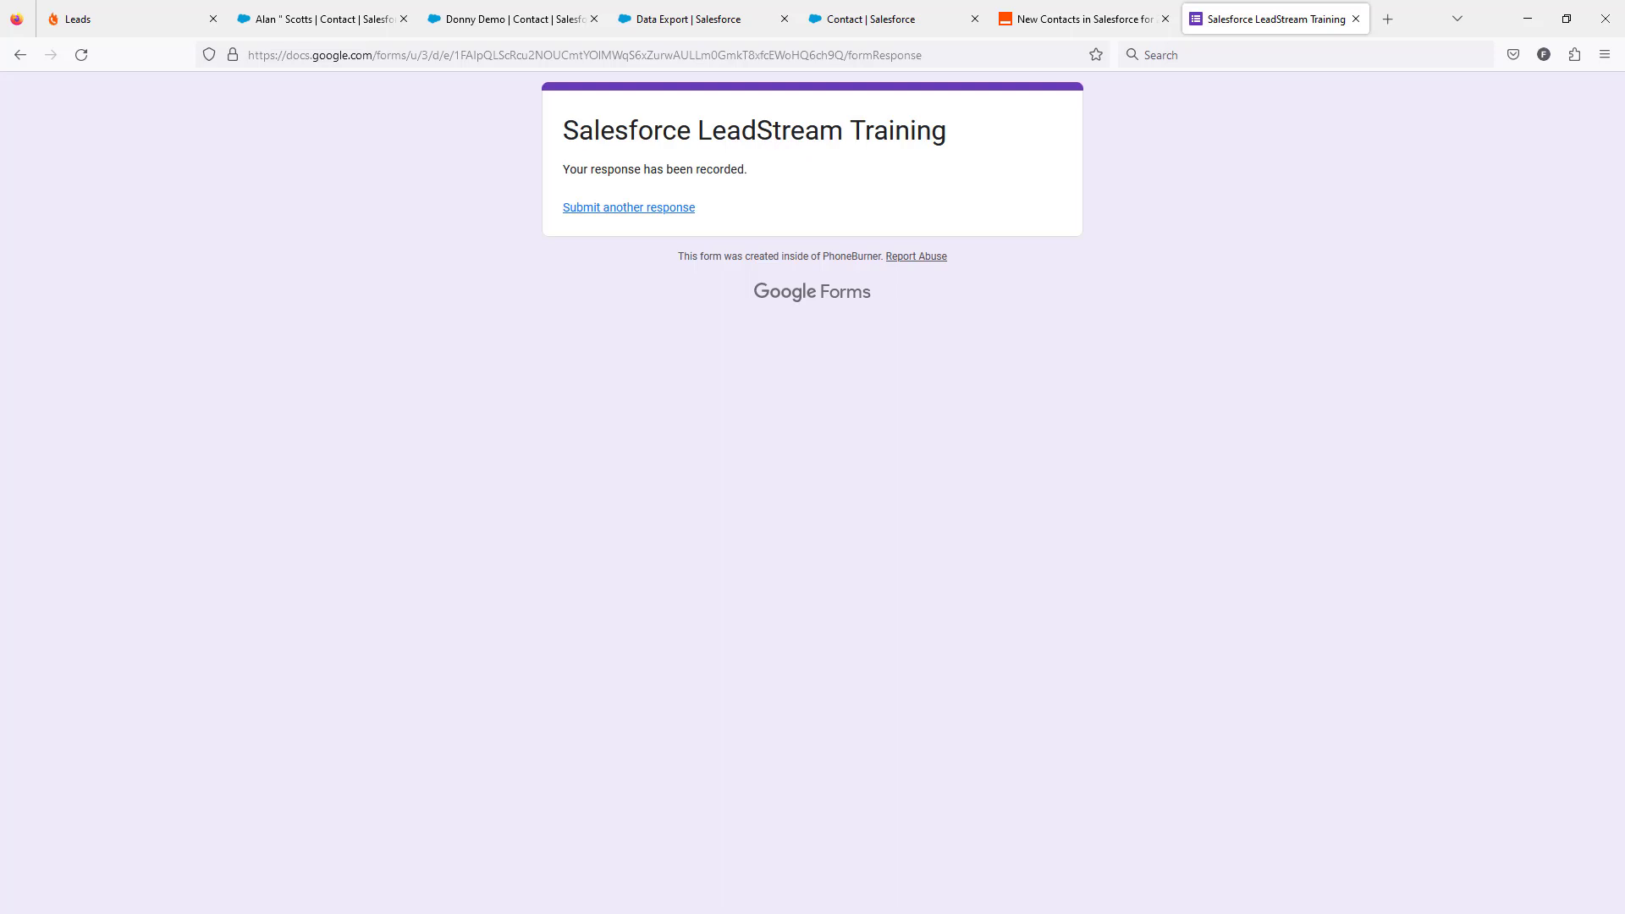
Step: Return to the dial session and log the unanswered calls as No Answer to move on to the following contacts
key(alt+Tab)
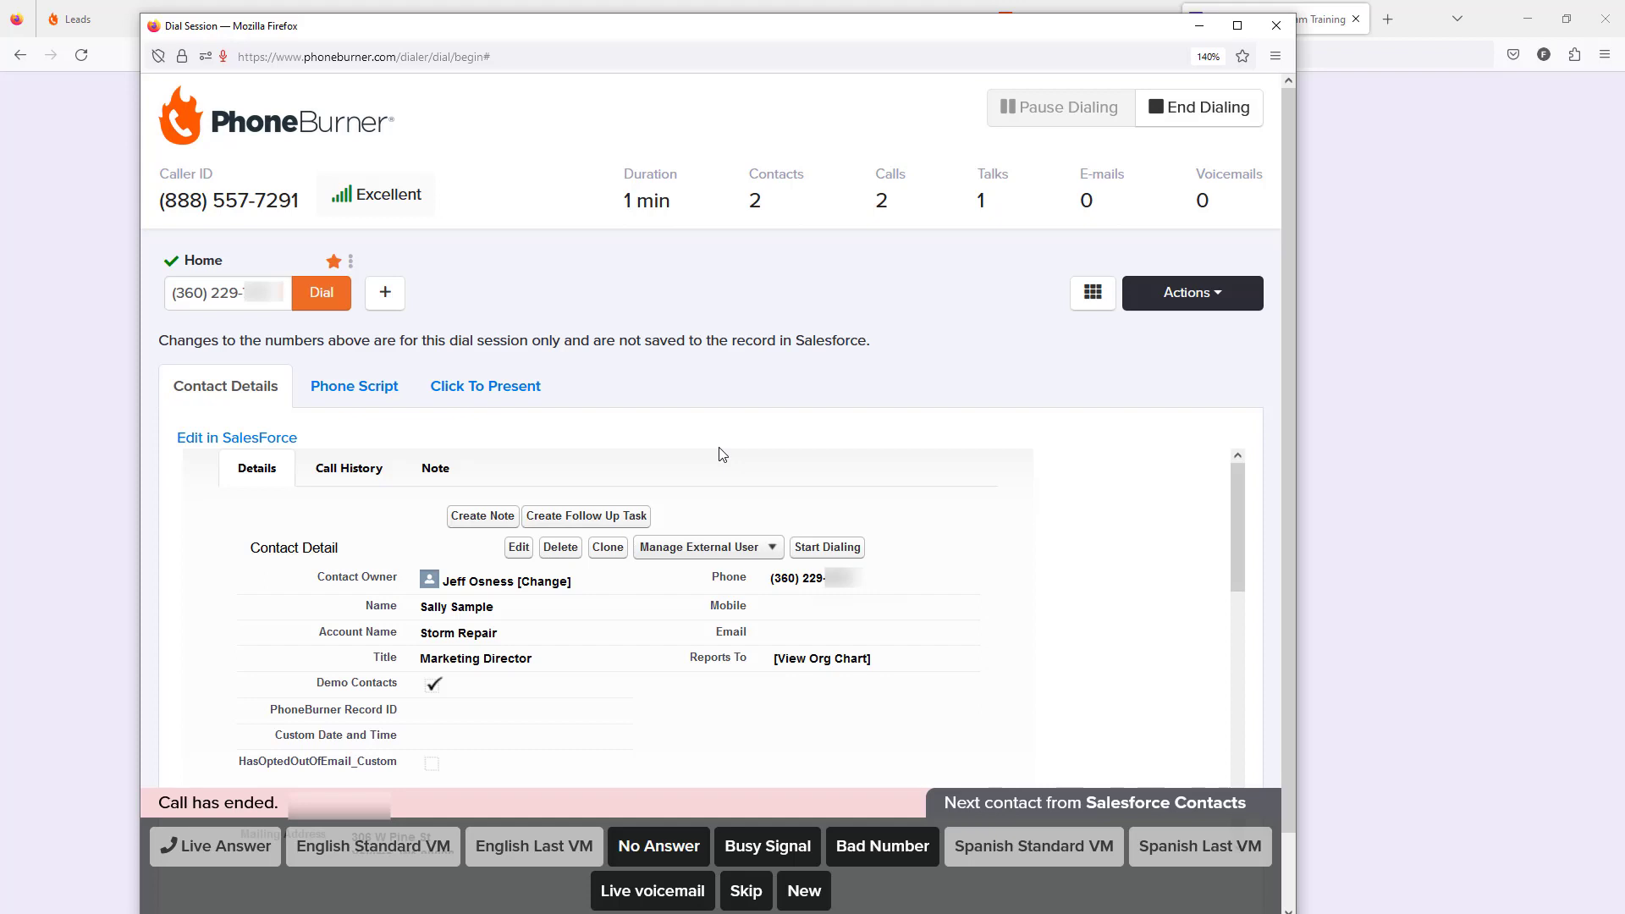
click(635, 848)
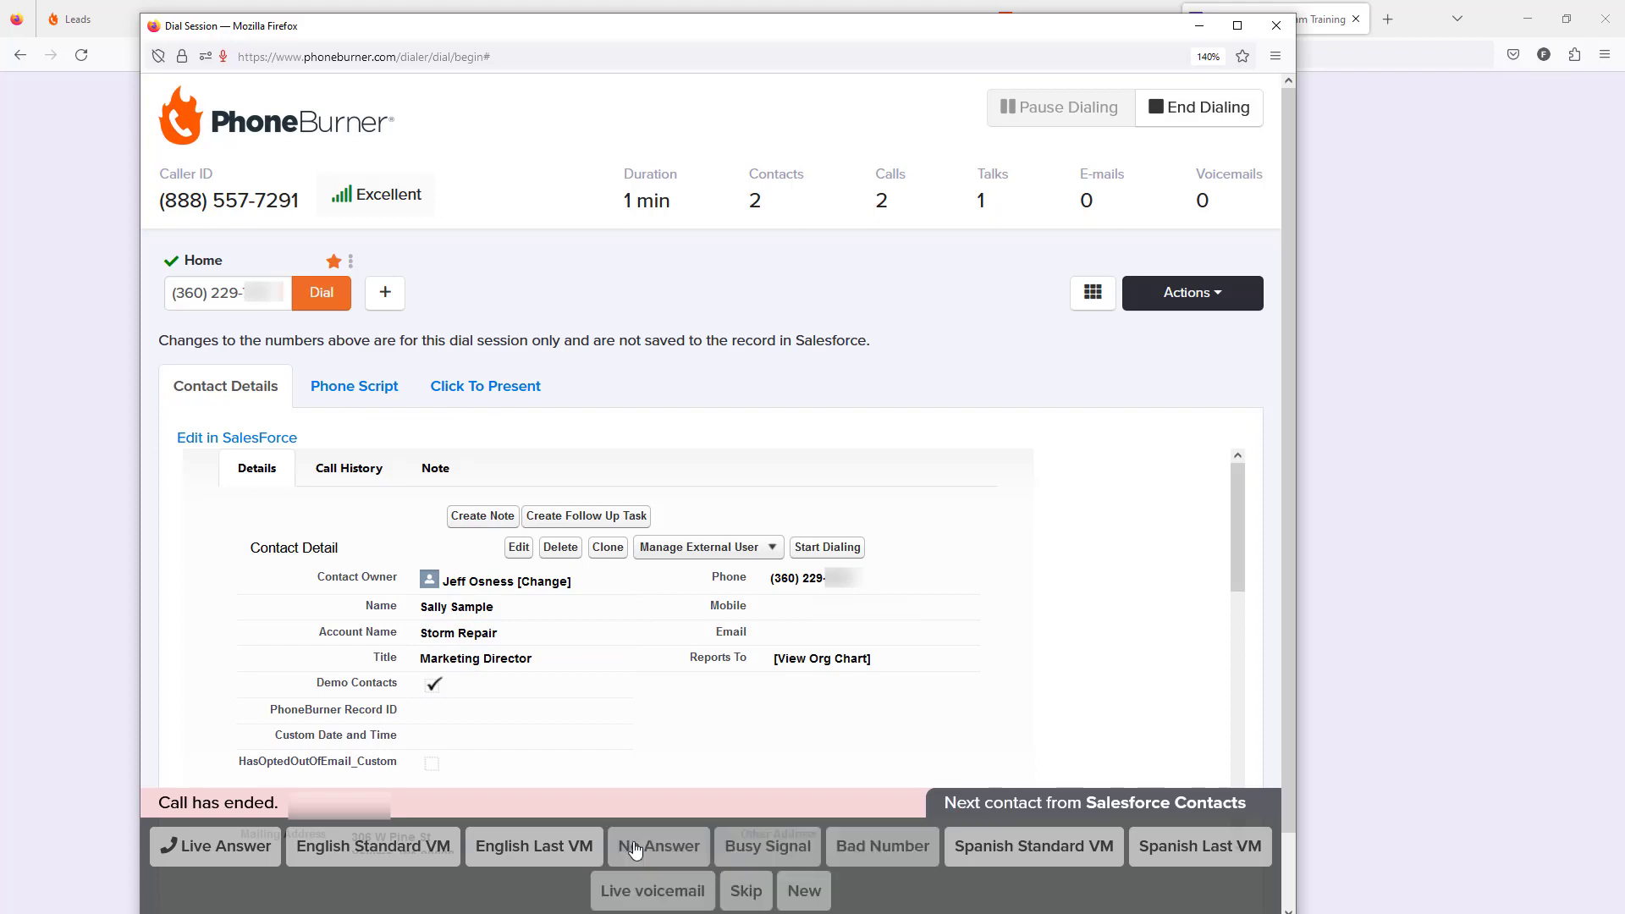
click(666, 880)
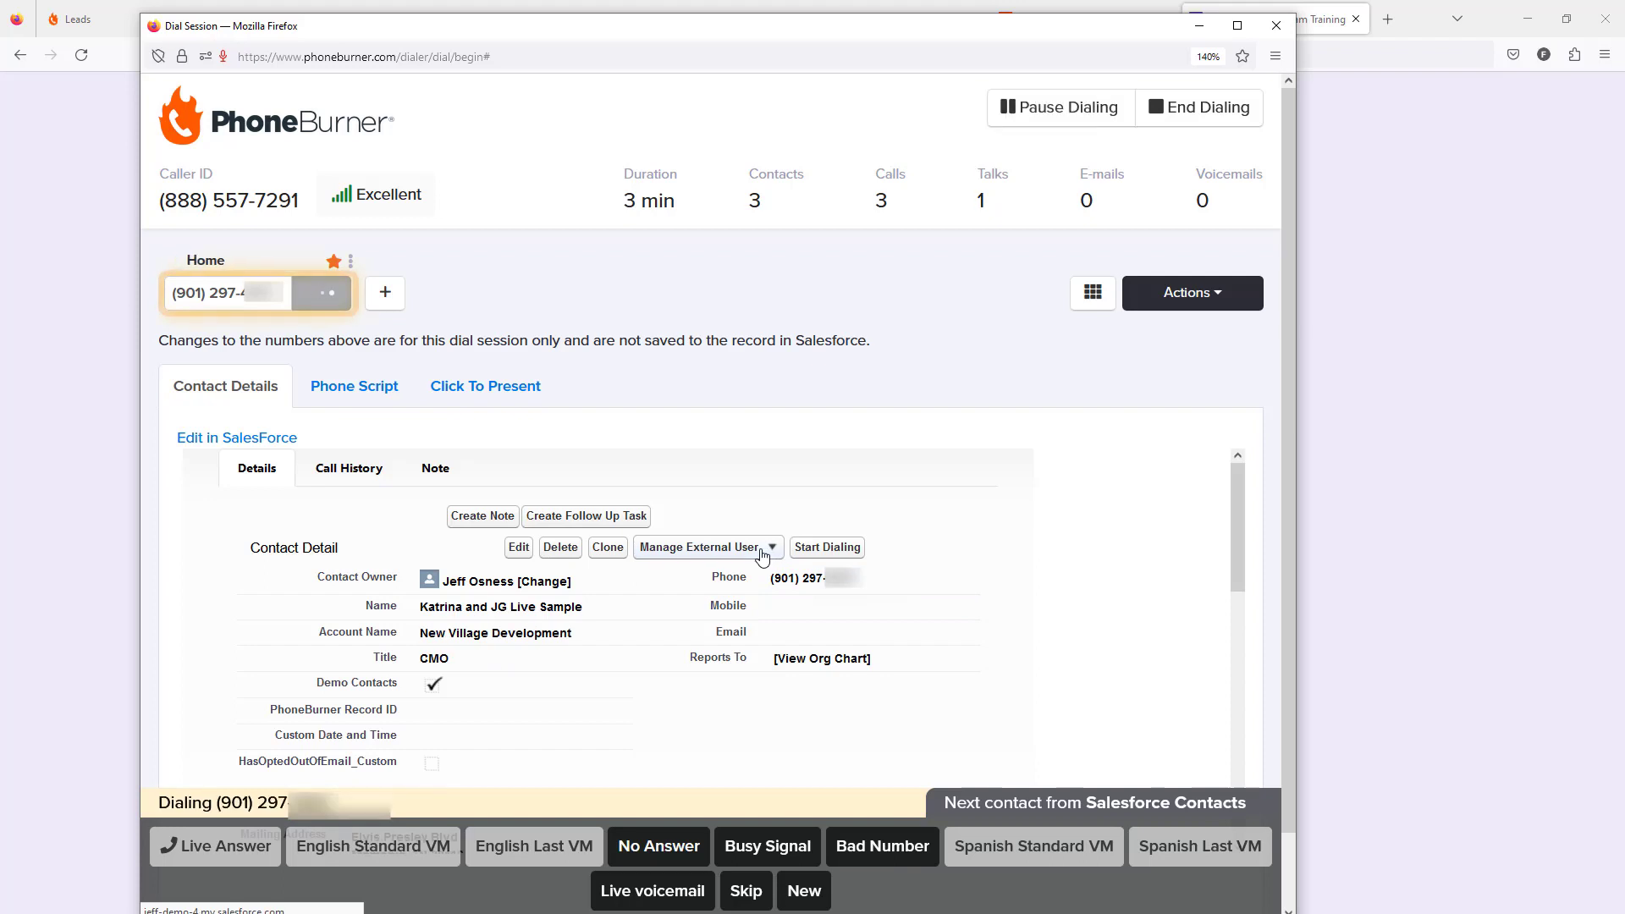
click(649, 847)
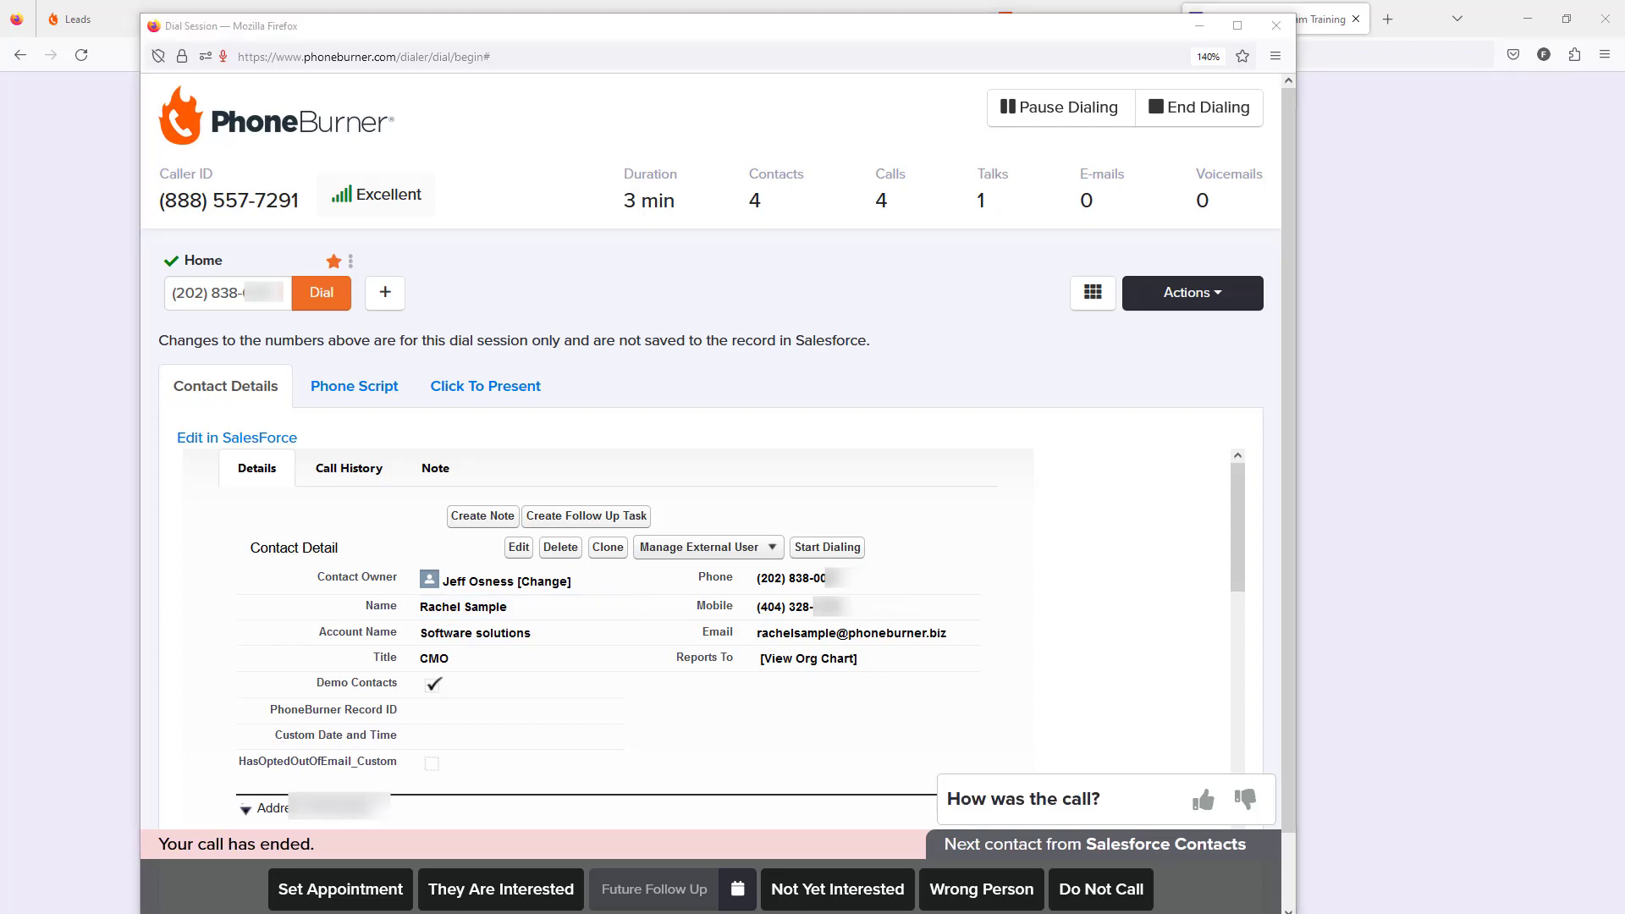
Step: Switch to Salesforce and open the All Contacts list to look for the newly submitted contact
click(379, 137)
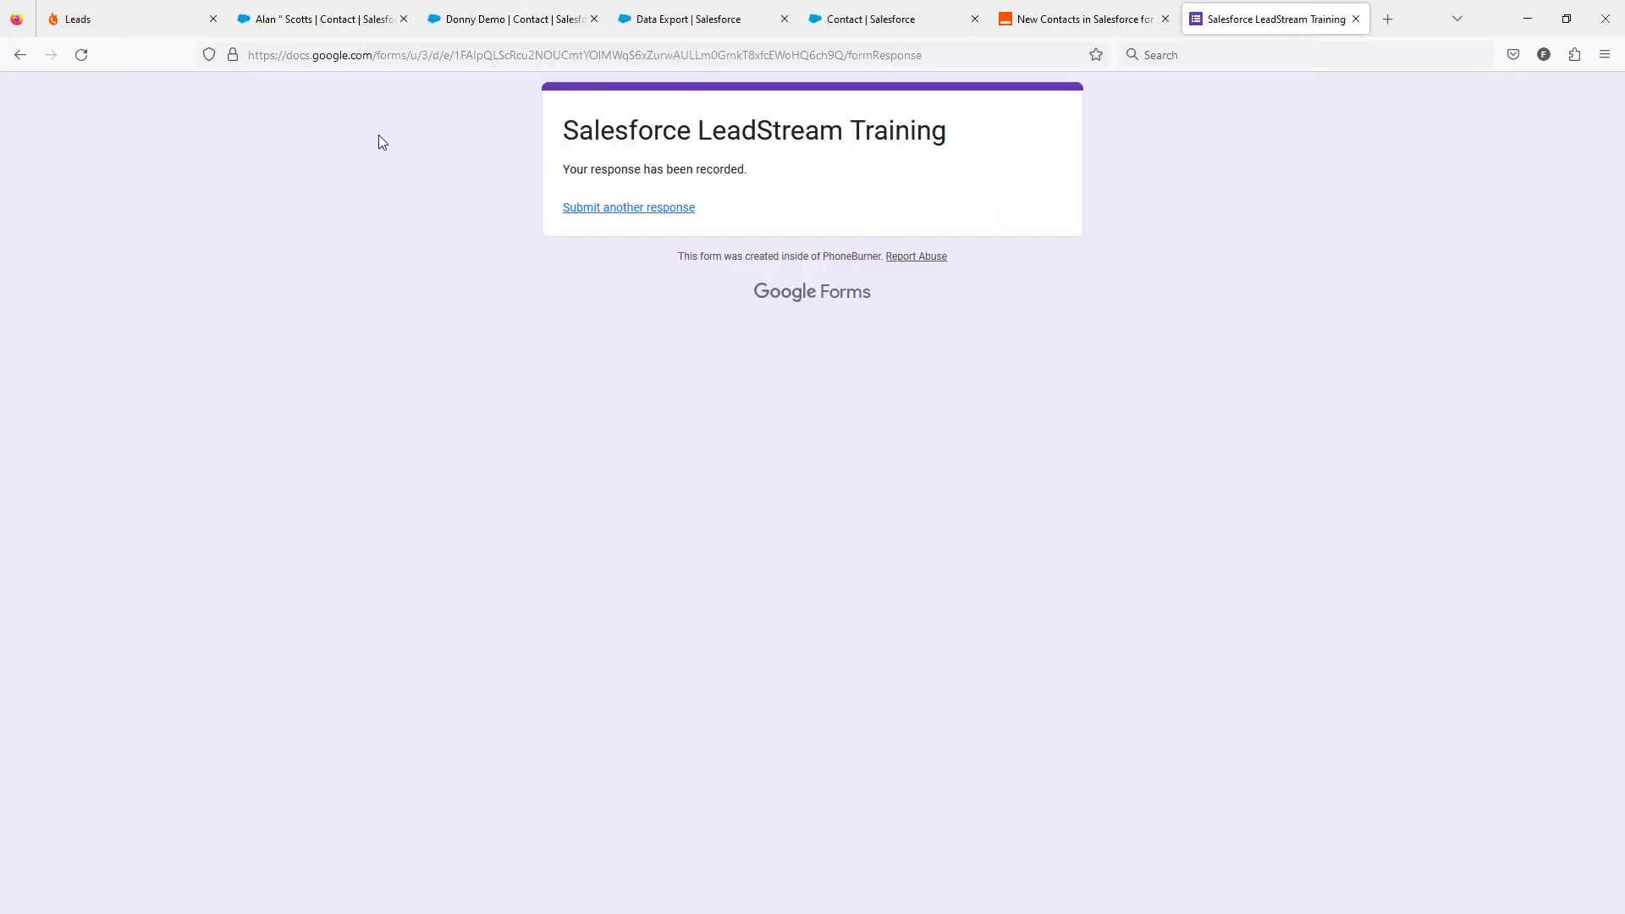
click(152, 23)
click(288, 18)
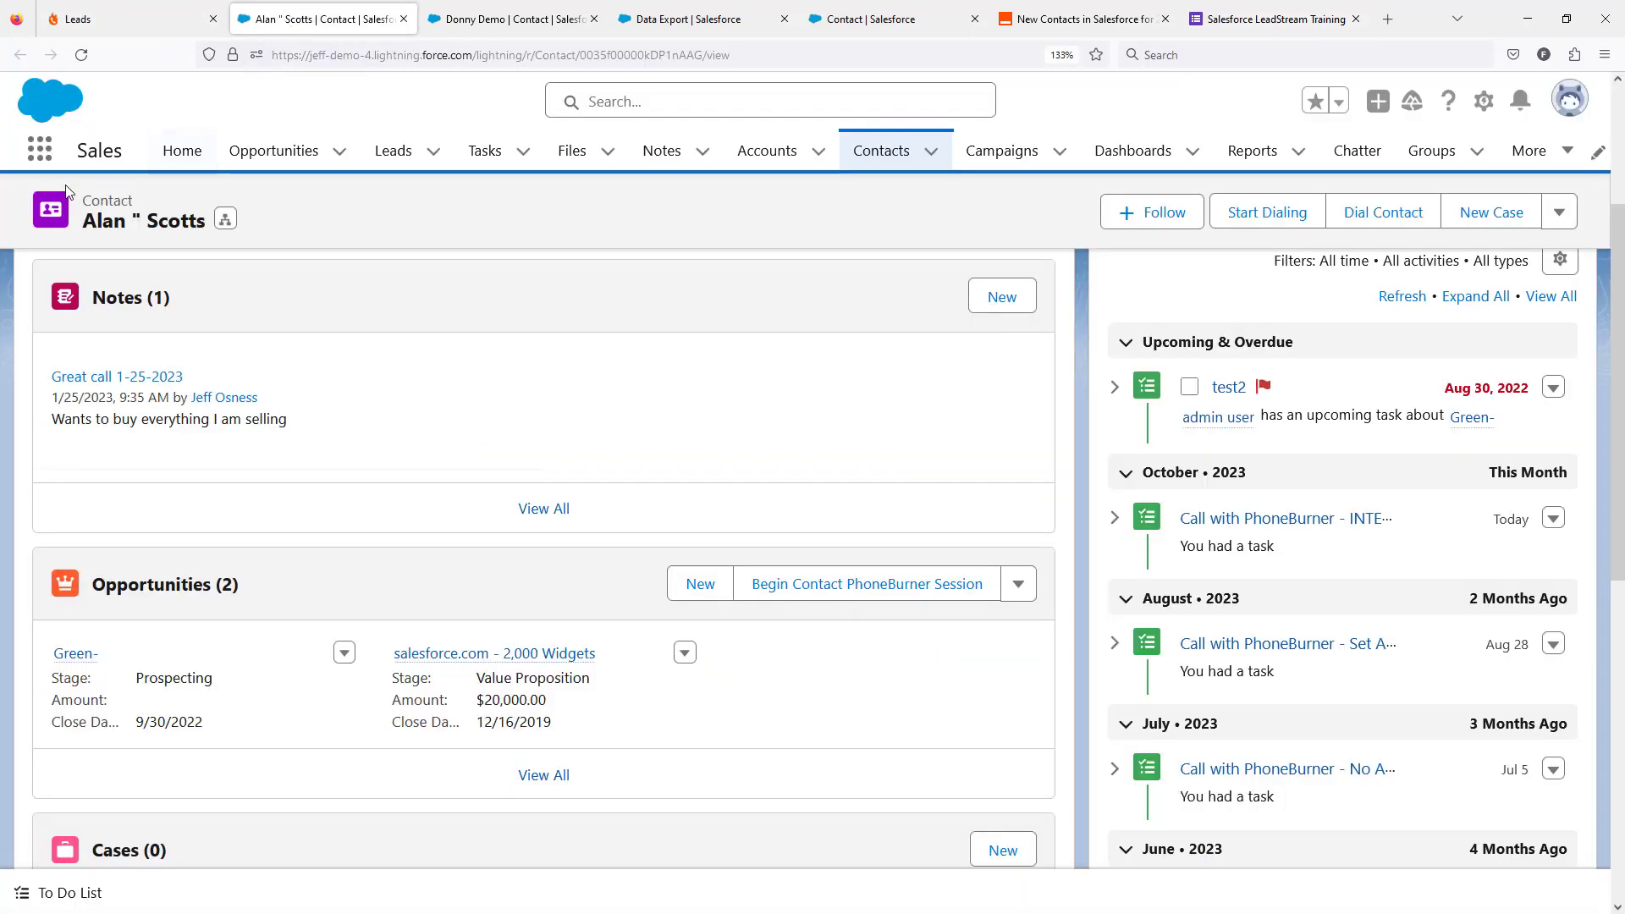
click(489, 22)
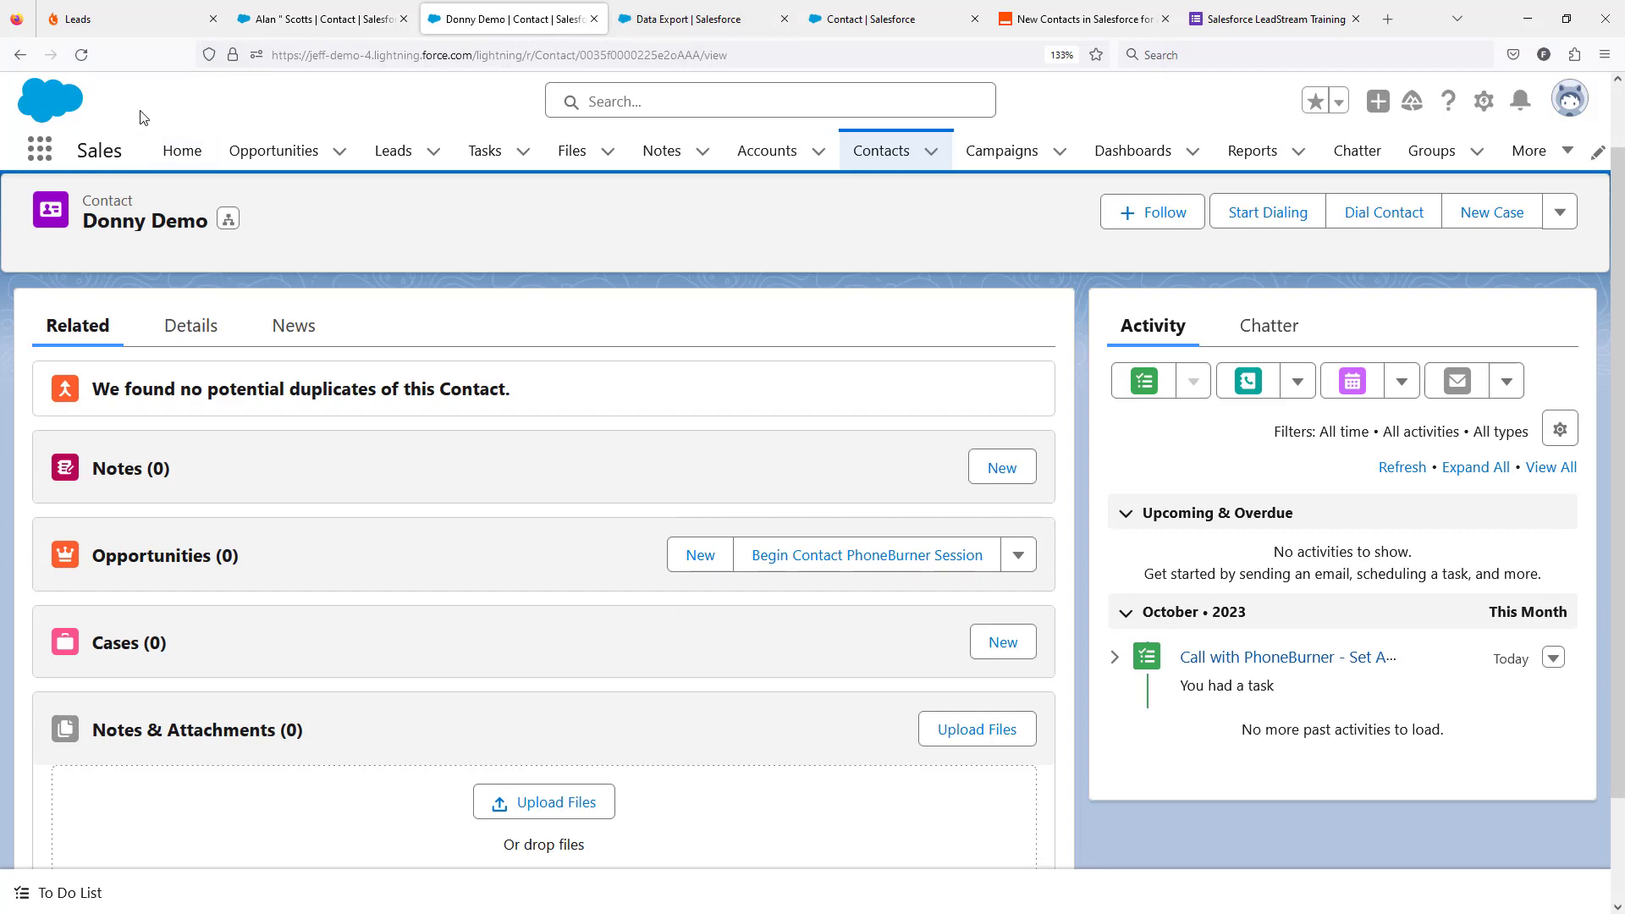
click(20, 54)
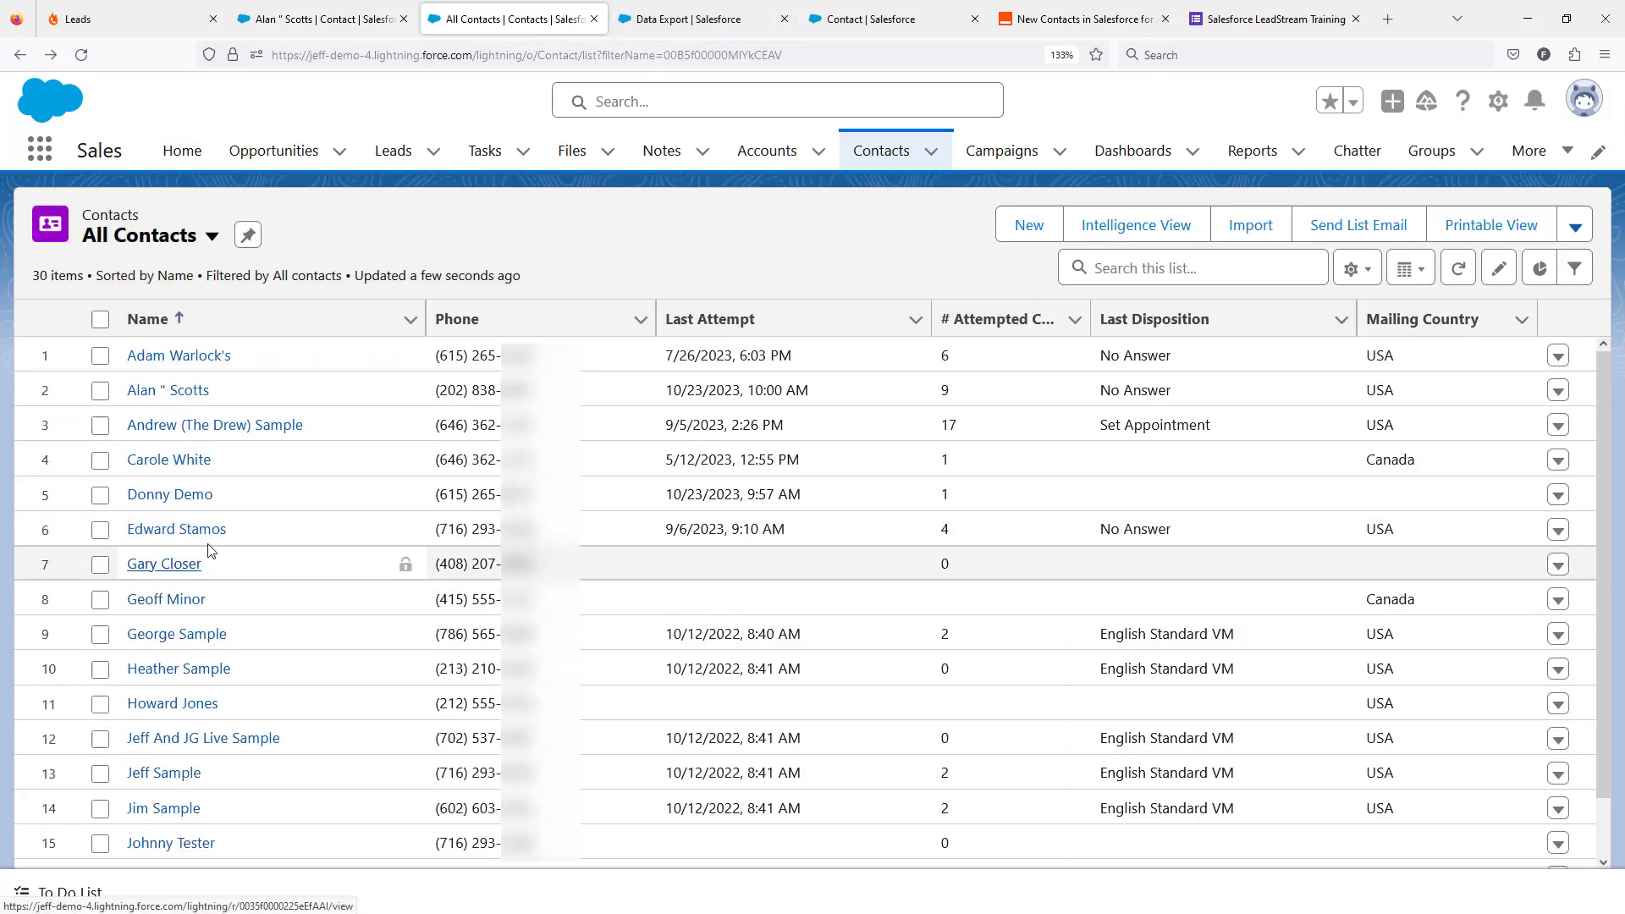
Step: Open the newly submitted contact's record from the All Contacts list and review its details
click(175, 565)
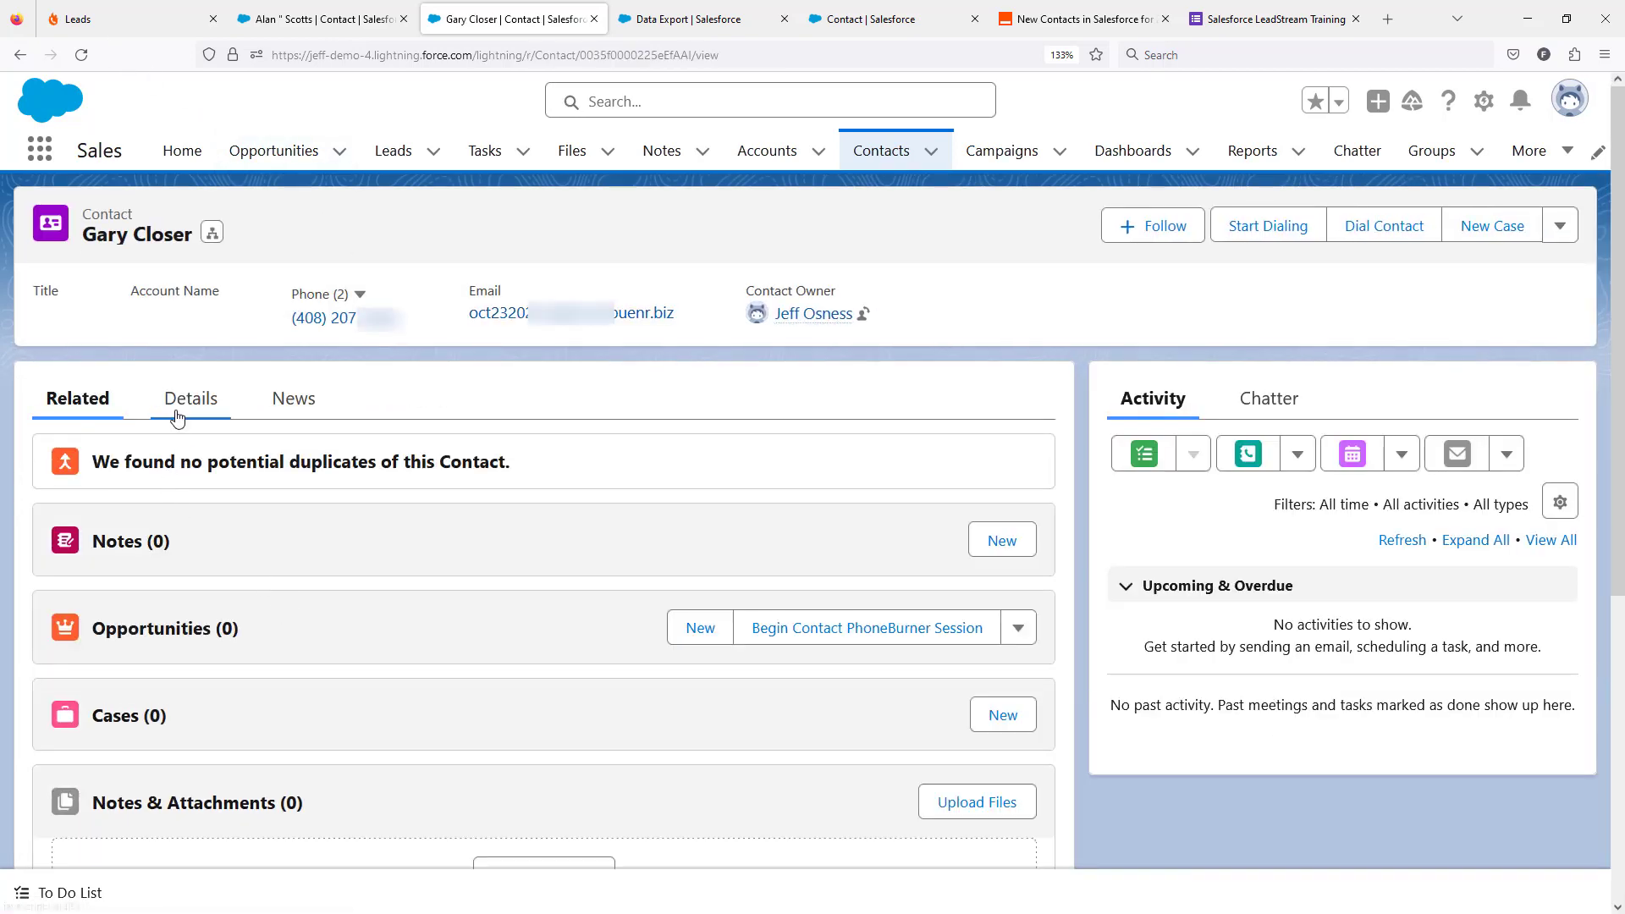
click(177, 417)
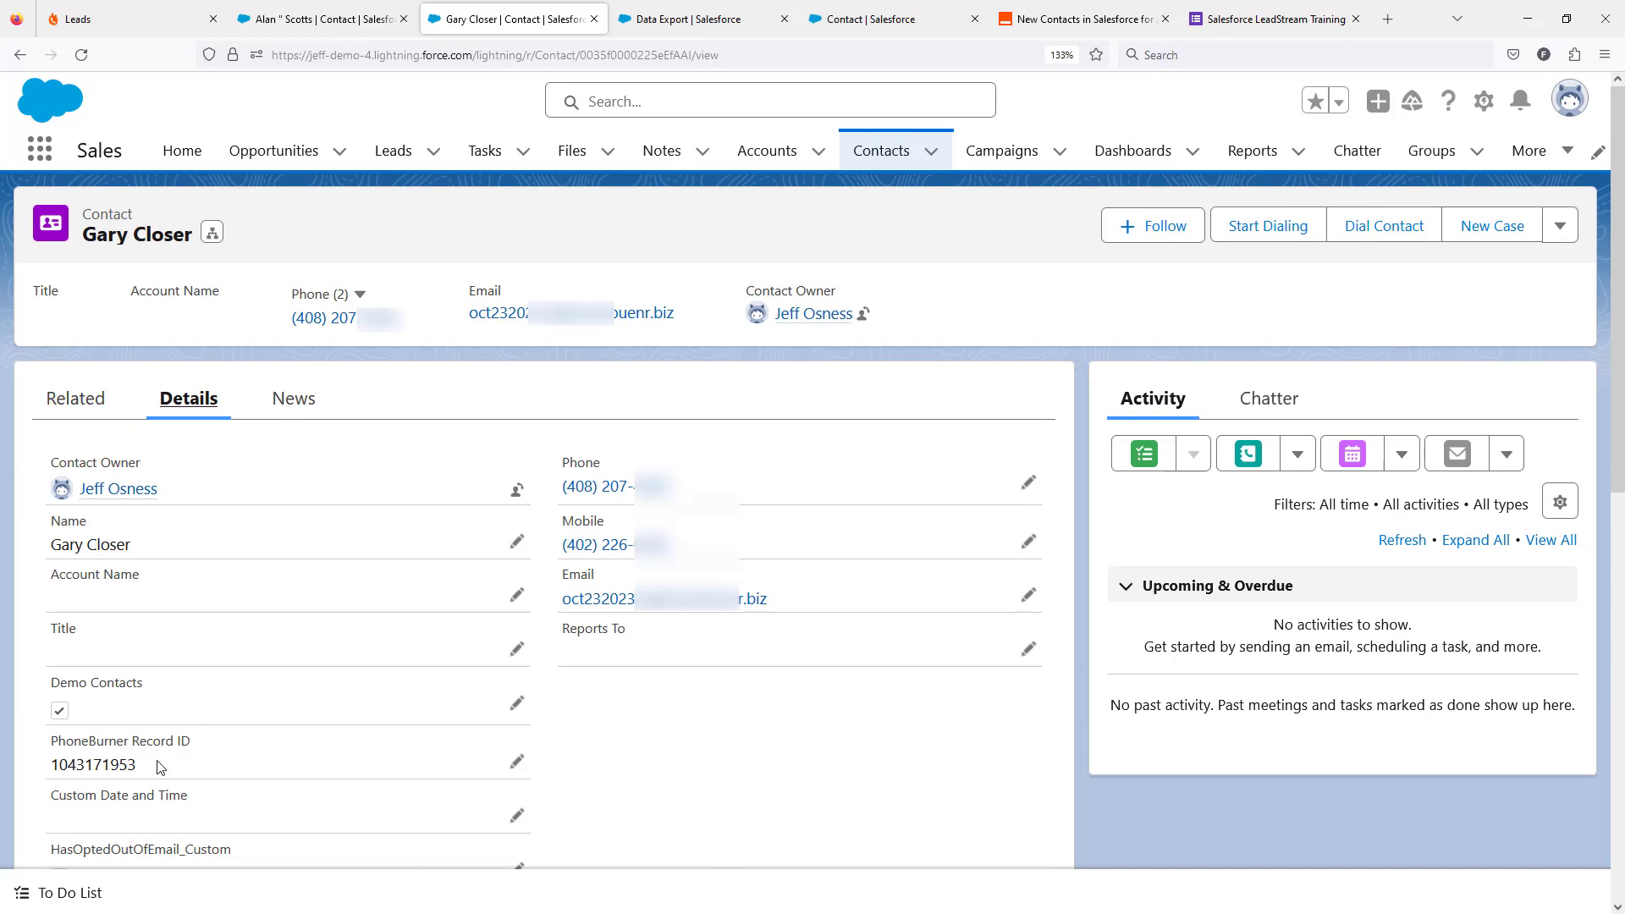
Step: Switch to PhoneBurner's contacts and look through the Salesforce Contacts folder for the newly added contact
click(104, 24)
click(343, 119)
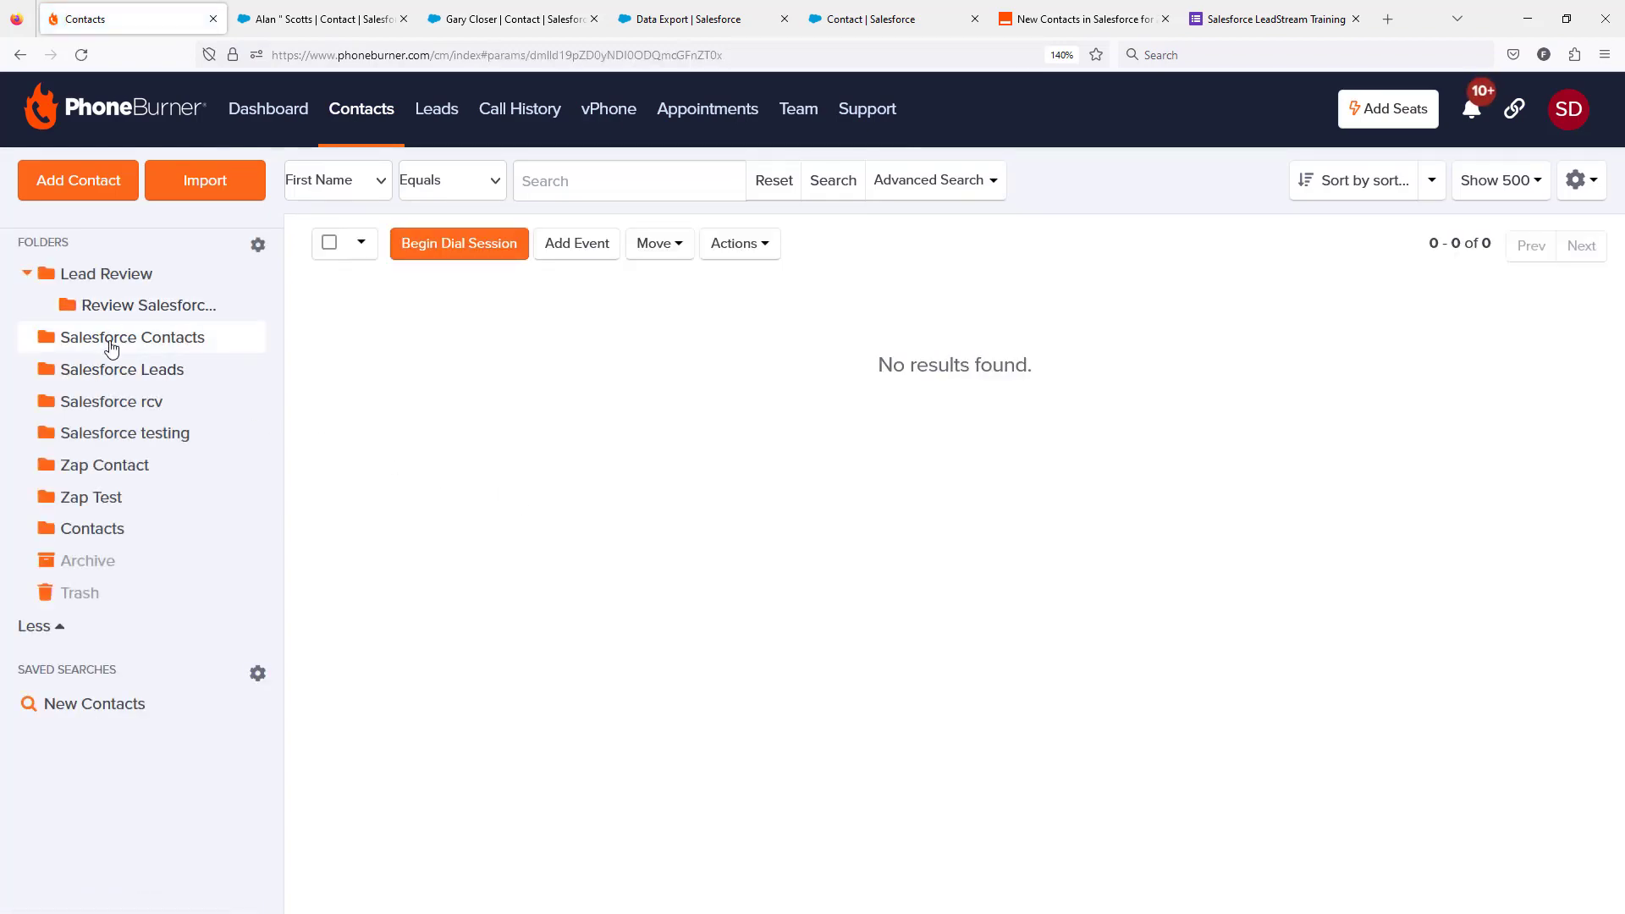
click(111, 348)
scroll(787, 669, down, 15)
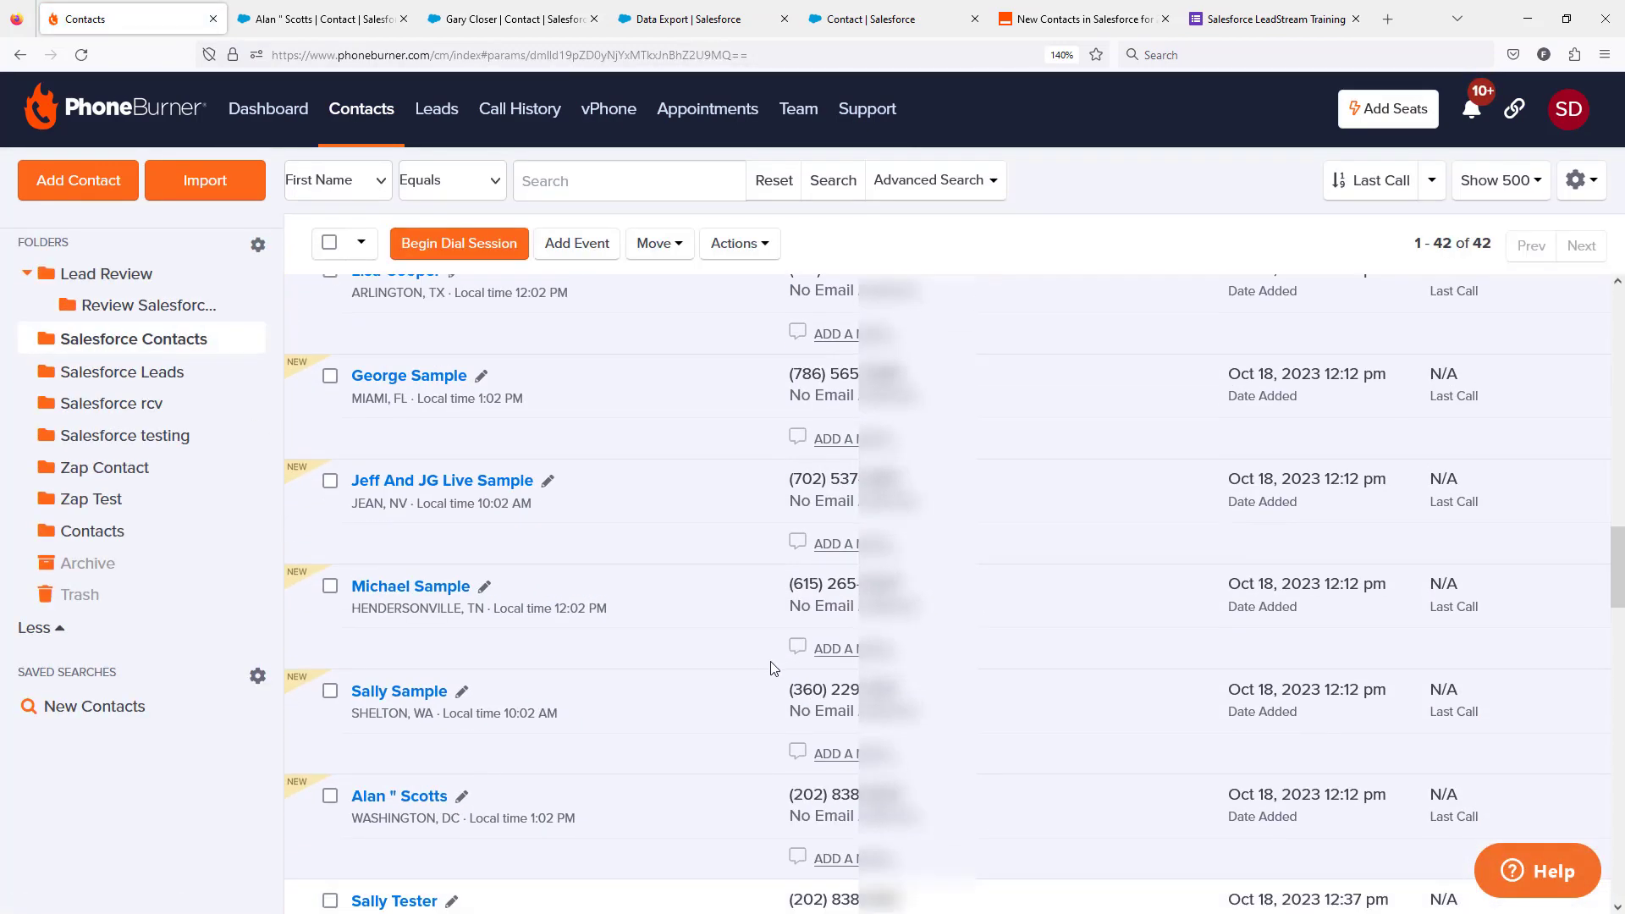
scroll(766, 664, down, 10)
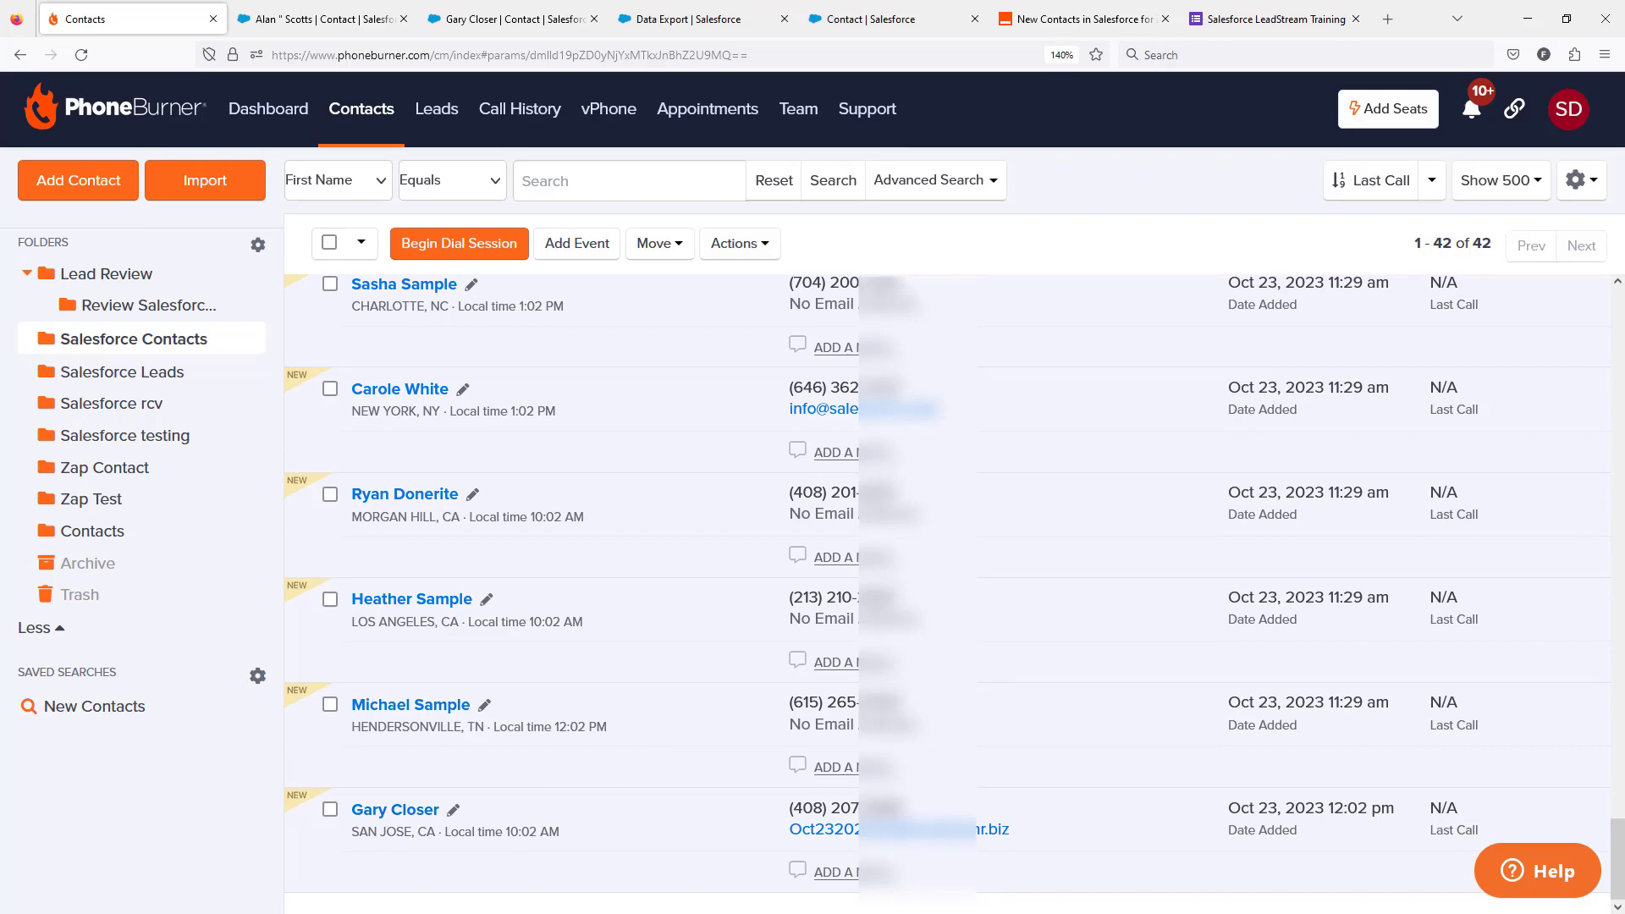
Step: Return to the dial session, log the ended call as Not Yet Interested, and mark the new lead's call as Live Answer and end it
key(alt+Tab)
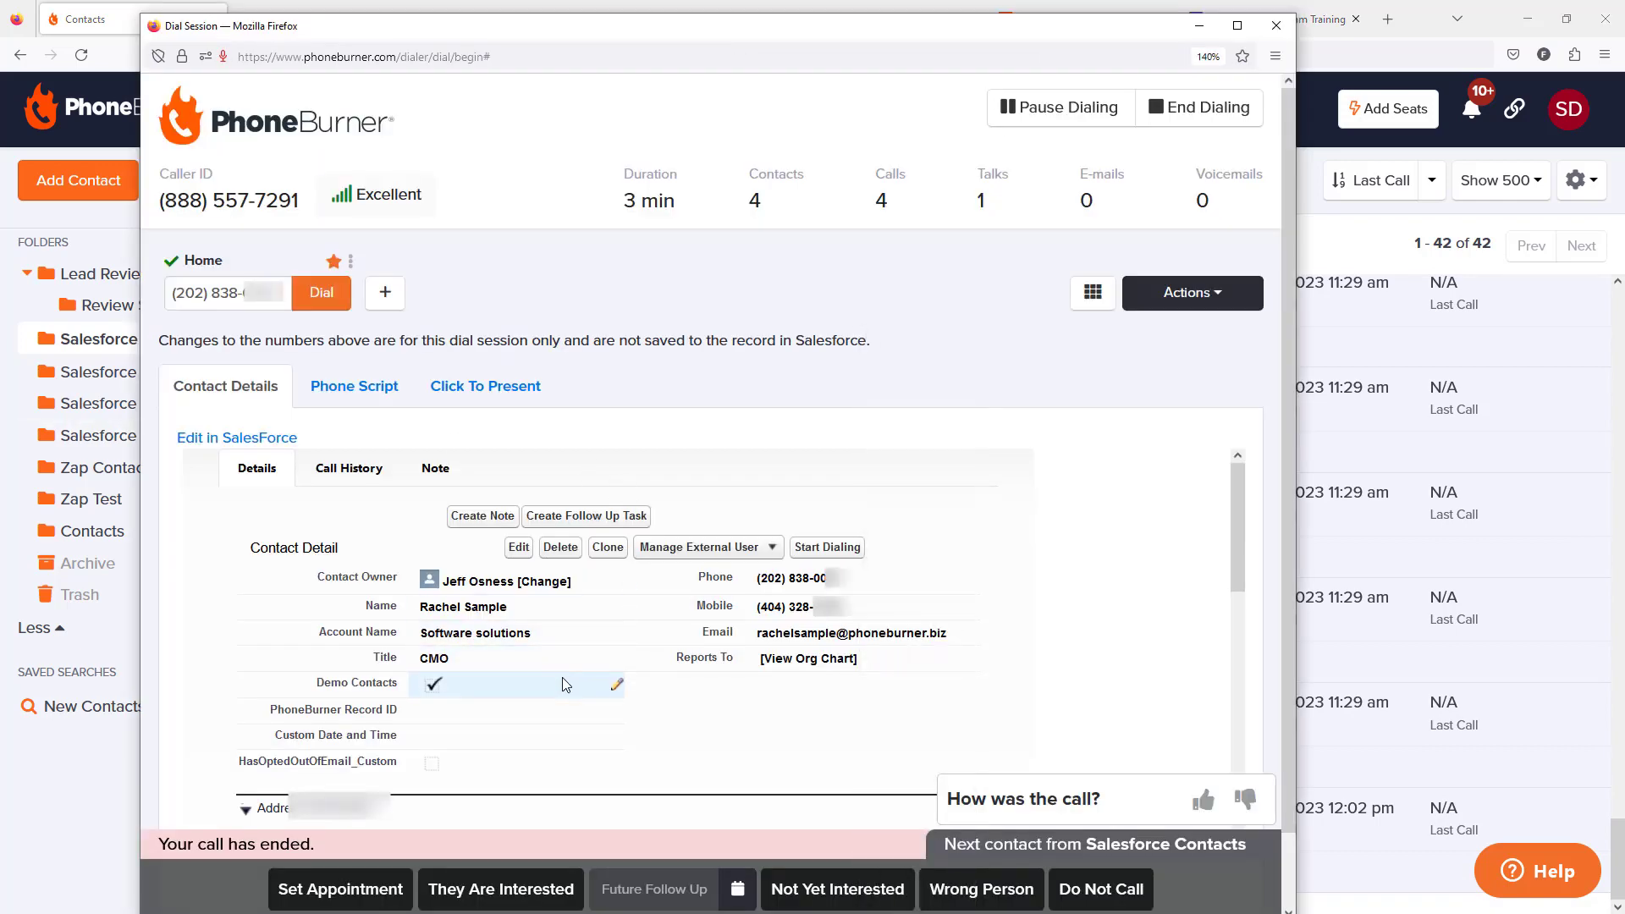
click(832, 883)
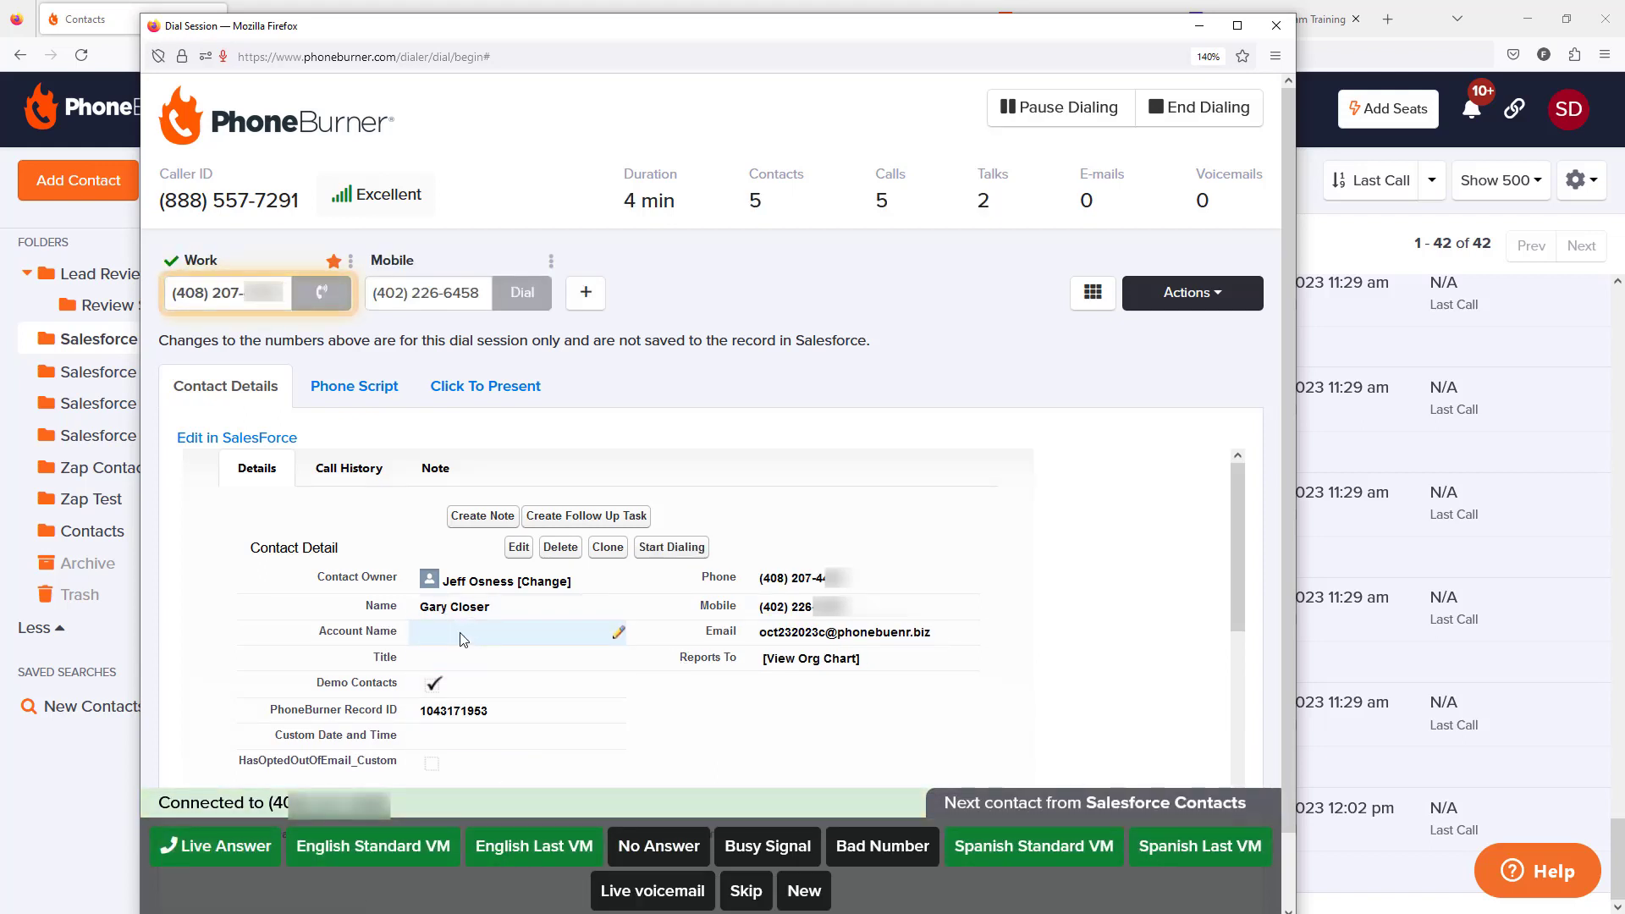
click(226, 846)
click(576, 842)
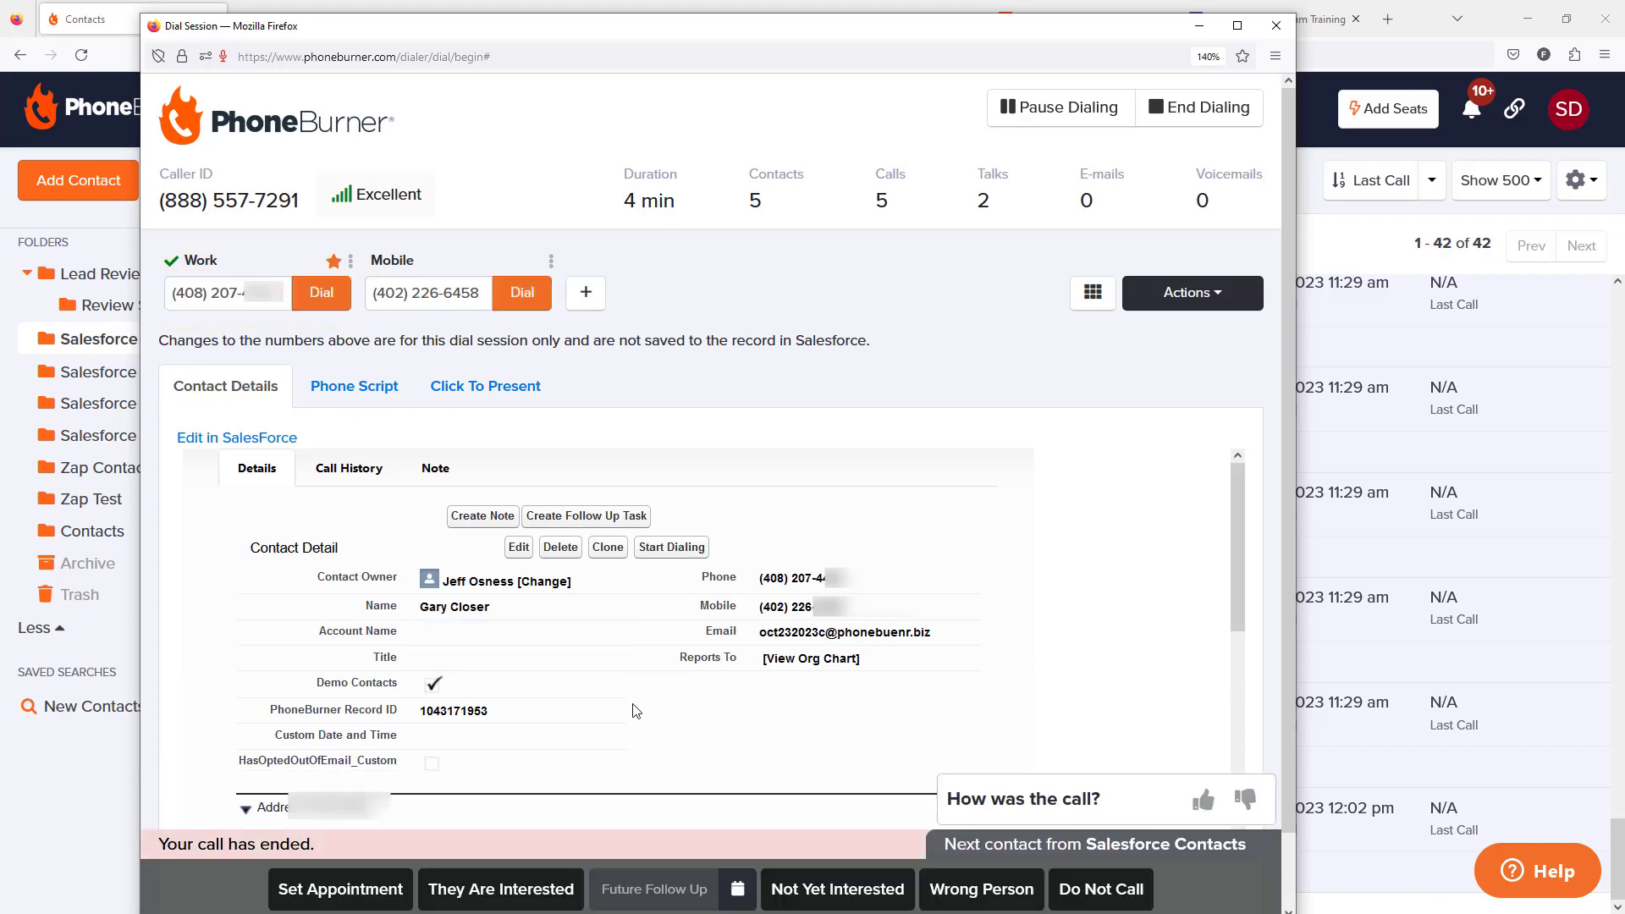